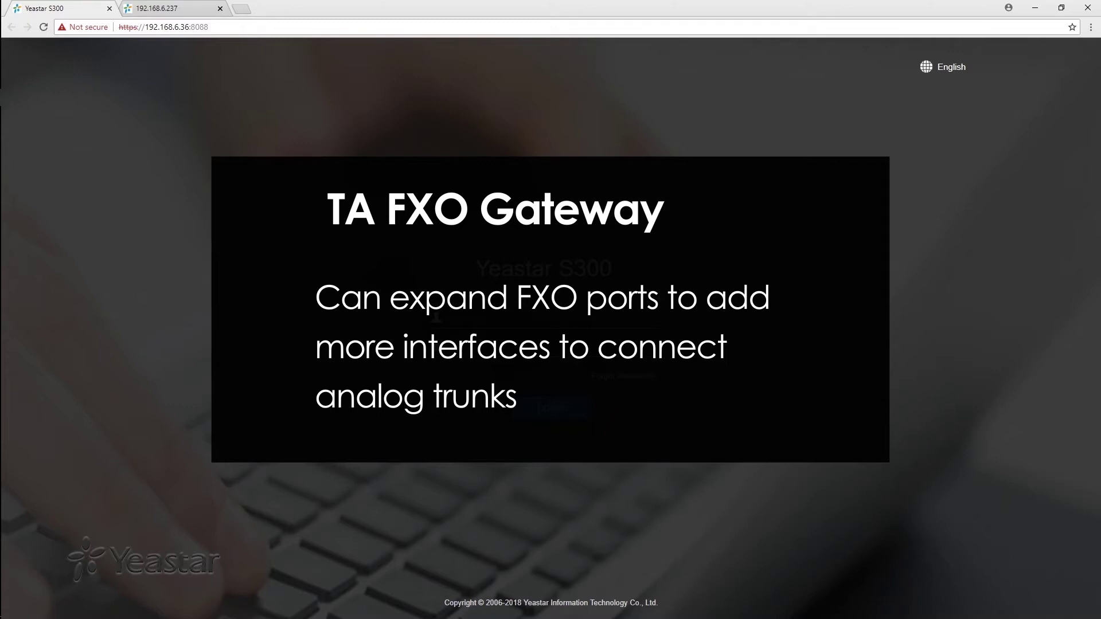
# Reload the NeoGate gateway page, then log in to the S300 PBX
pyautogui.click(193, 10)
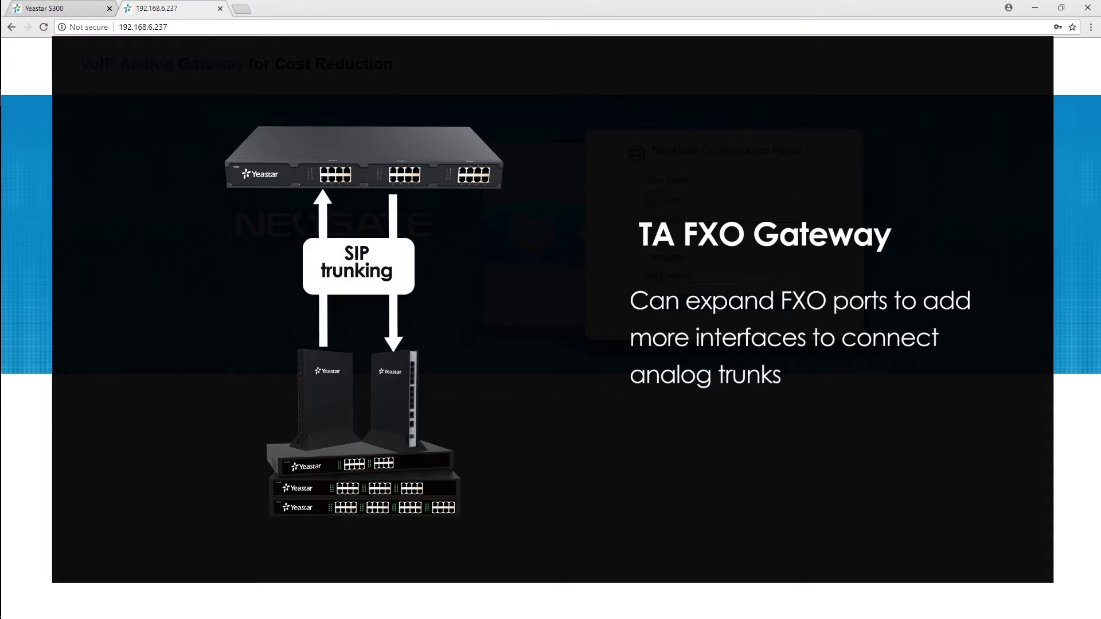
pyautogui.press('F5')
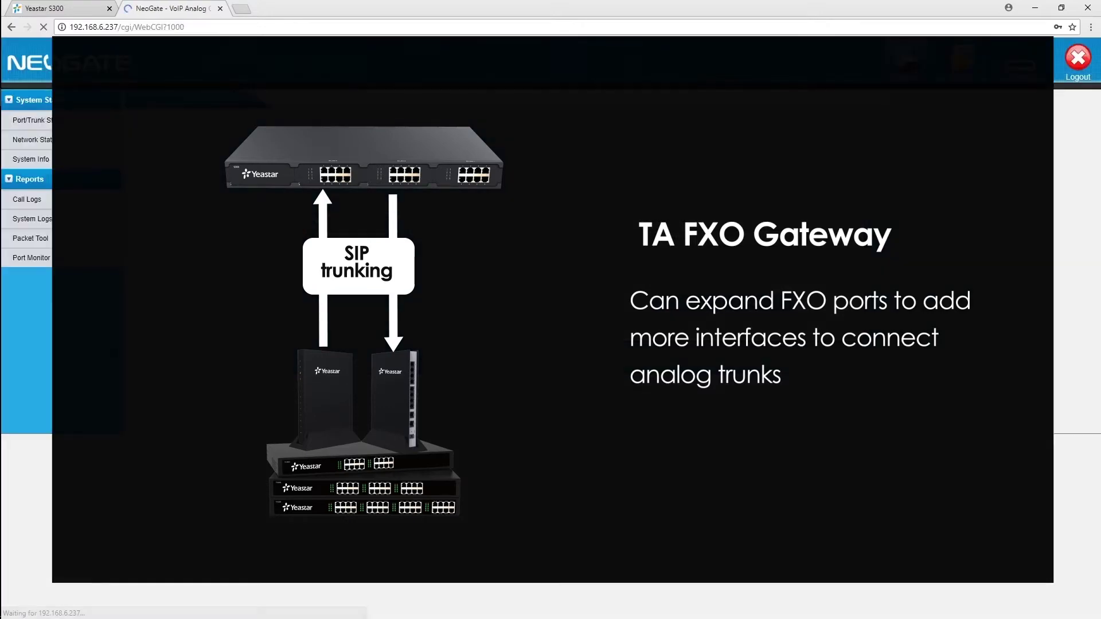
pyautogui.click(84, 7)
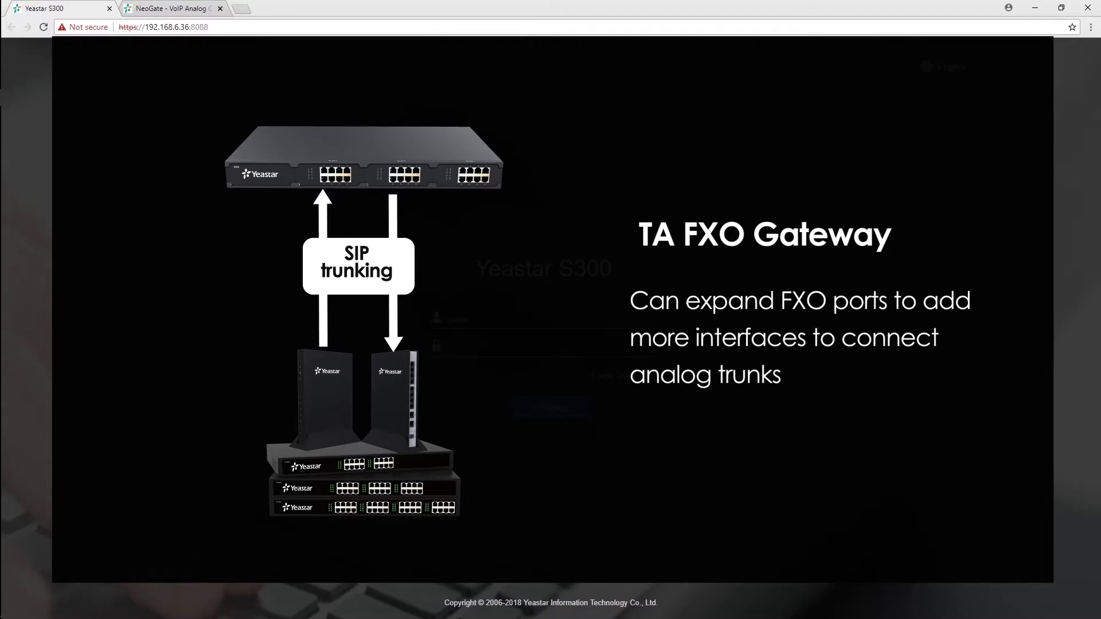
pyautogui.click(559, 410)
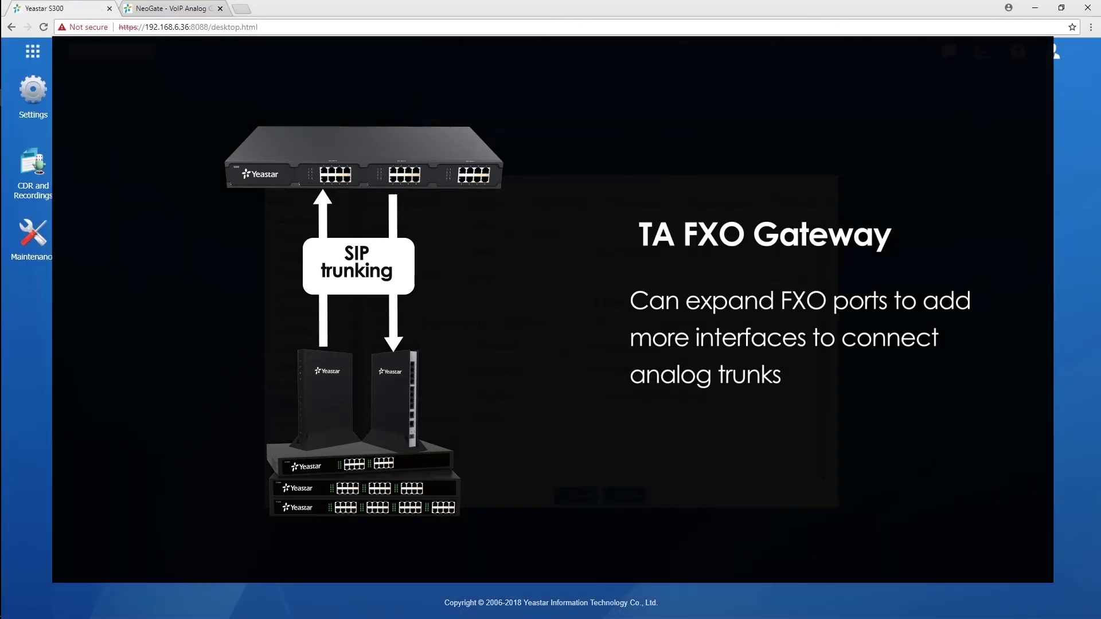
# Save SIP peer trunk TA410 with 192.168.6.237 as both Hostname/IP and Domain
pyautogui.hotkey('ctrl', 'Tab')
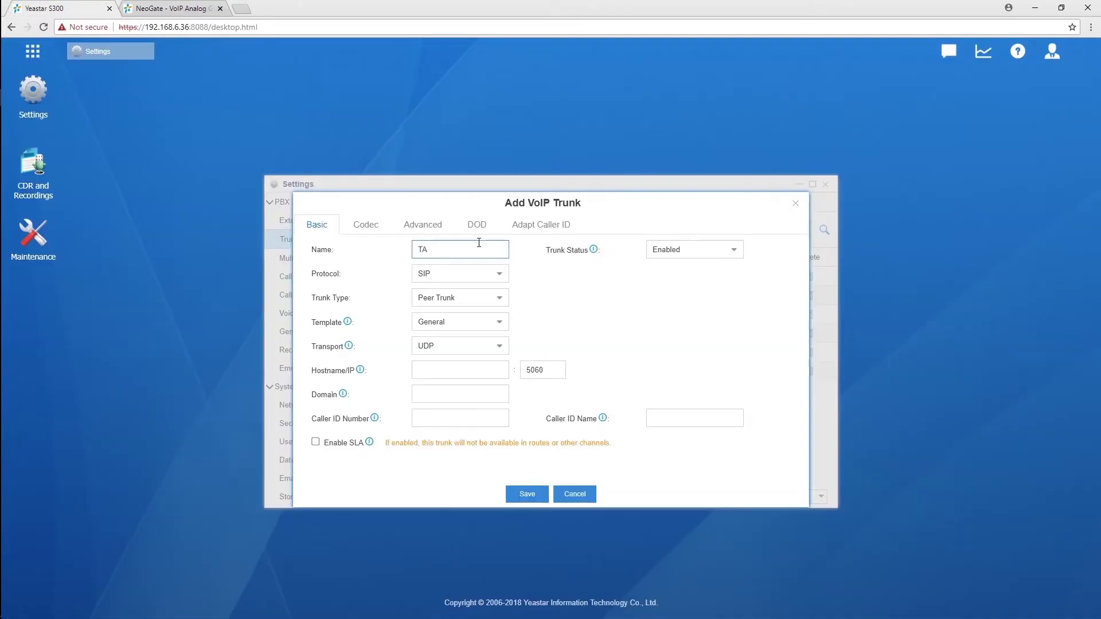
pyautogui.write('10')
pyautogui.click(495, 366)
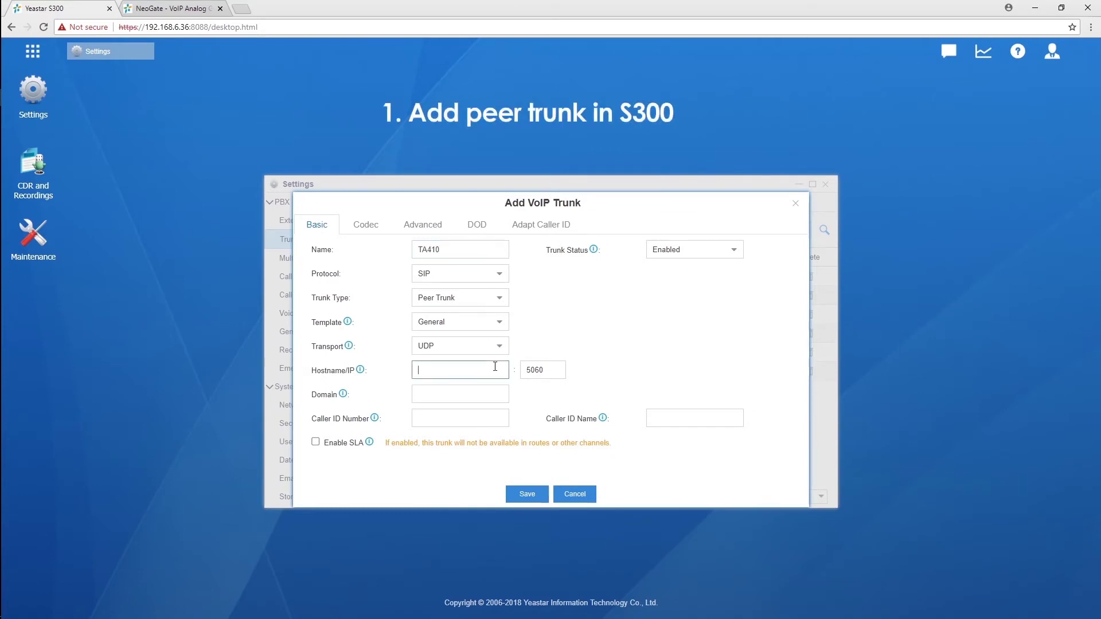
pyautogui.write('192.')
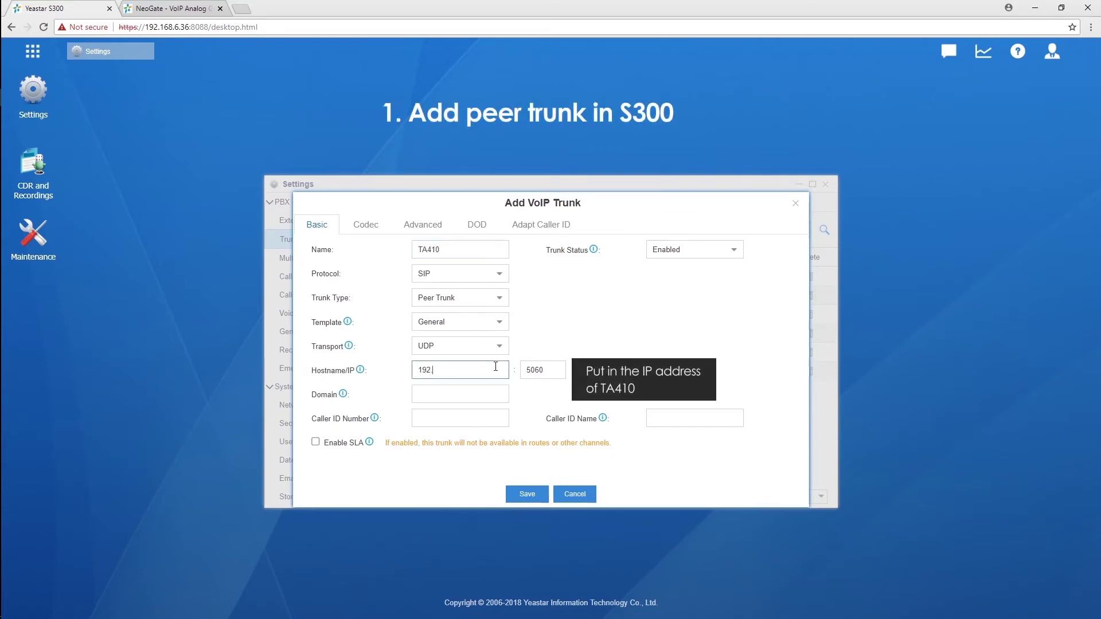
pyautogui.write('168.6.237')
pyautogui.click(488, 395)
pyautogui.write('192')
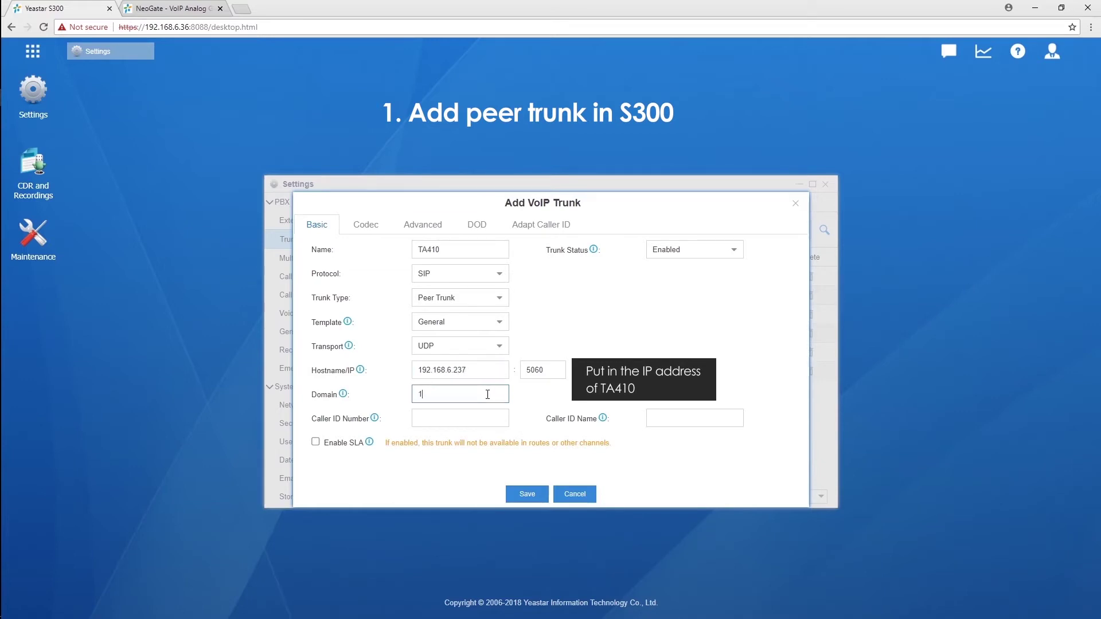
pyautogui.write('.168.6.237')
pyautogui.click(524, 494)
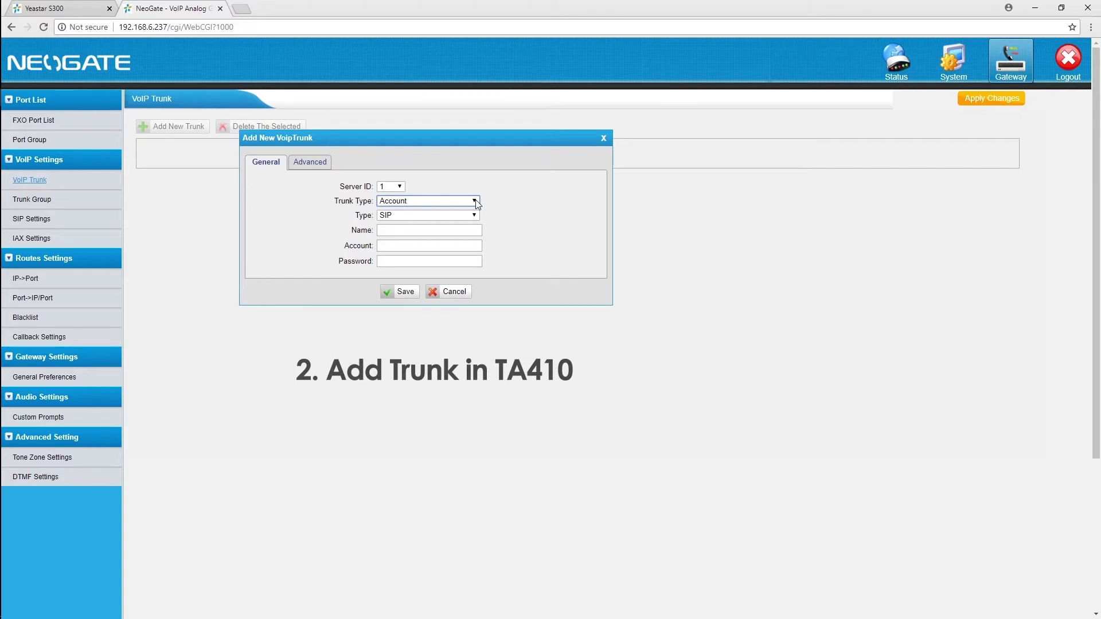
# Make the gateway trunk a Service Provider named S300, then check trunk status on the PBX
pyautogui.scroll(-1, 477, 200)
pyautogui.click(476, 200)
pyautogui.click(449, 227)
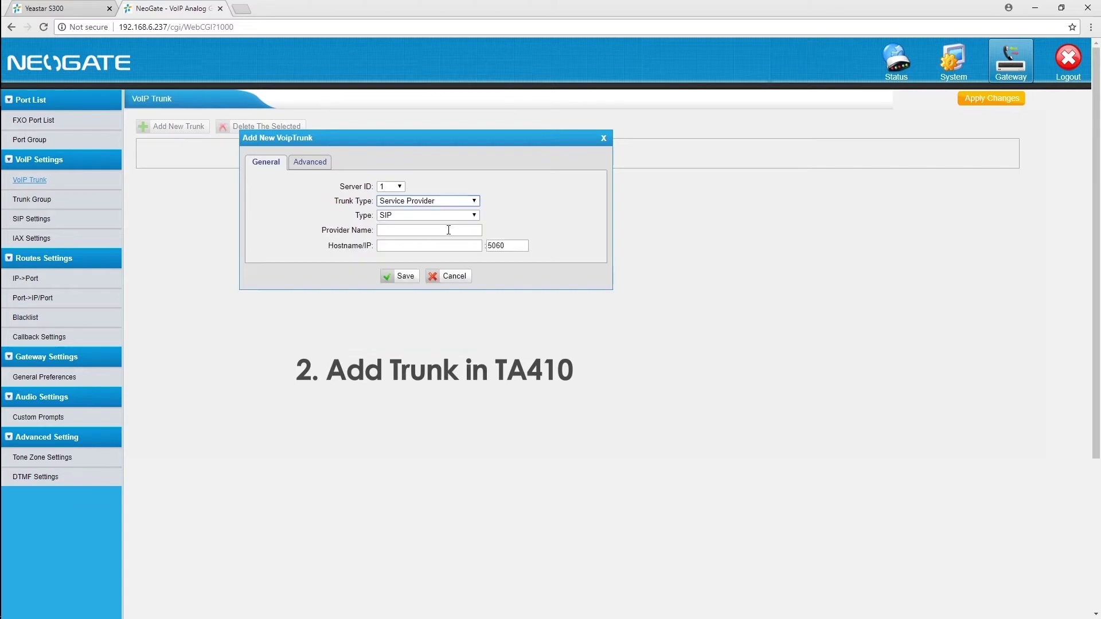
pyautogui.click(448, 230)
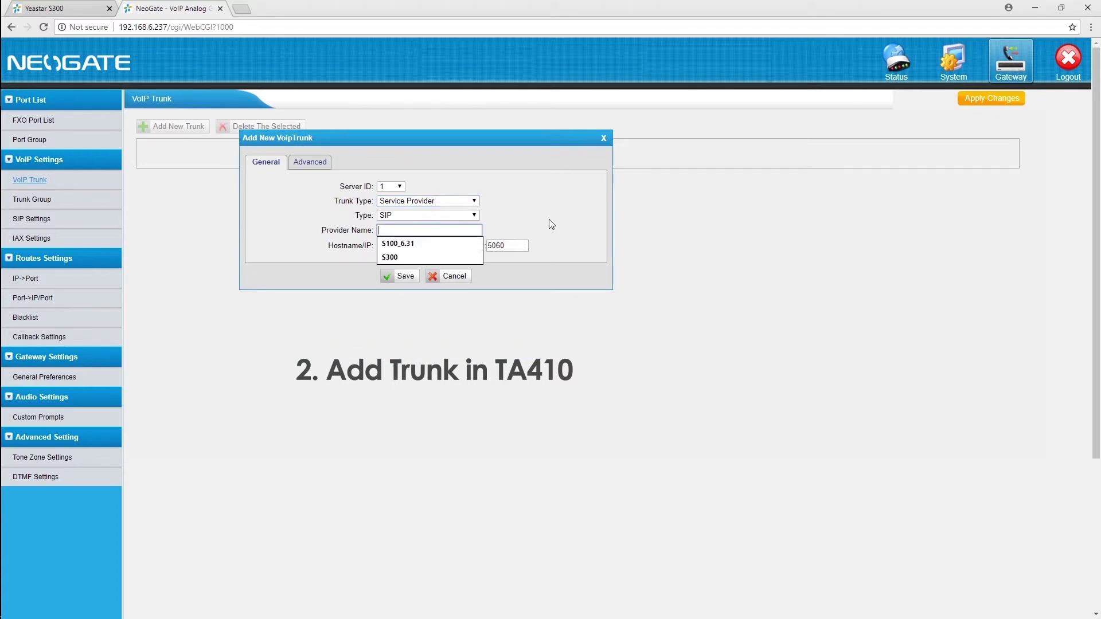
pyautogui.click(428, 255)
pyautogui.click(435, 245)
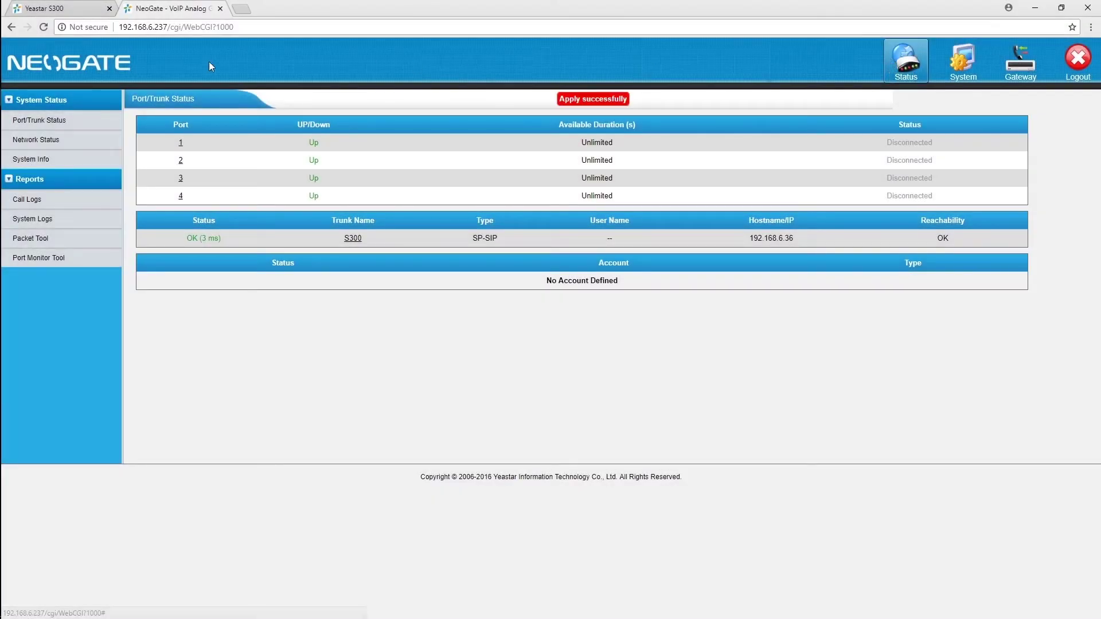
pyautogui.click(57, 10)
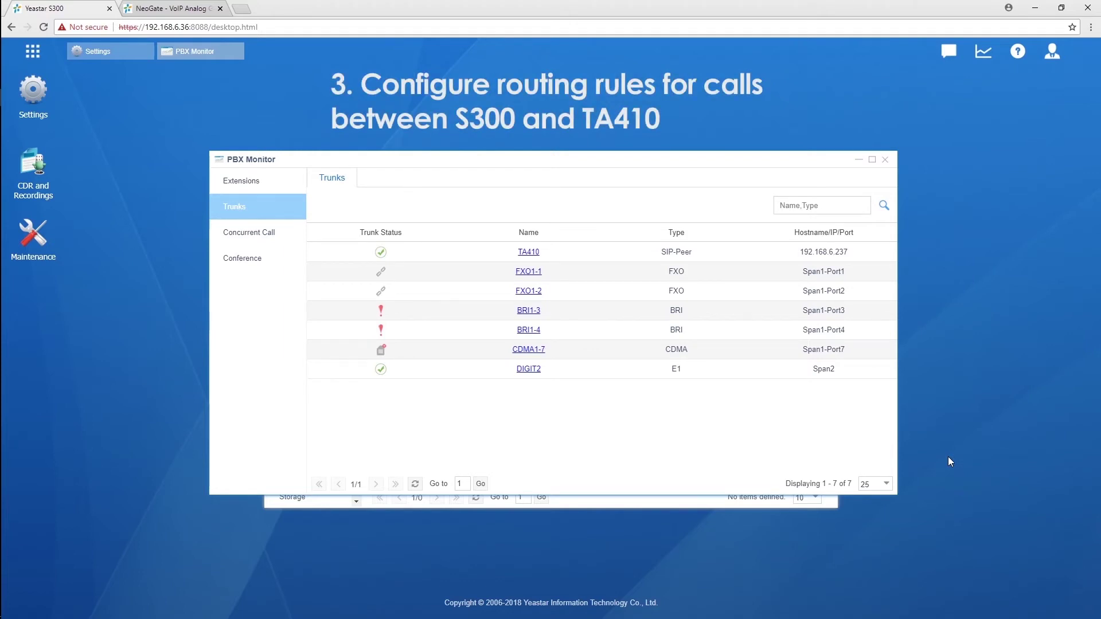
pyautogui.click(885, 160)
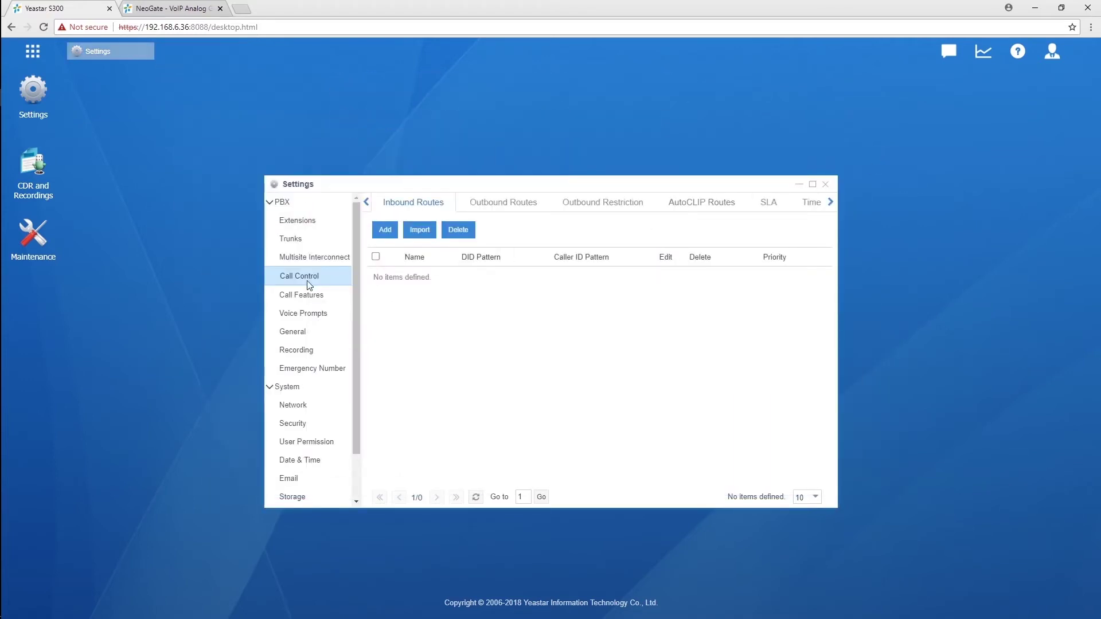
# Save outbound route to_TA410 with trunk TA410 and all four extensions 1000–1003
pyautogui.click(488, 205)
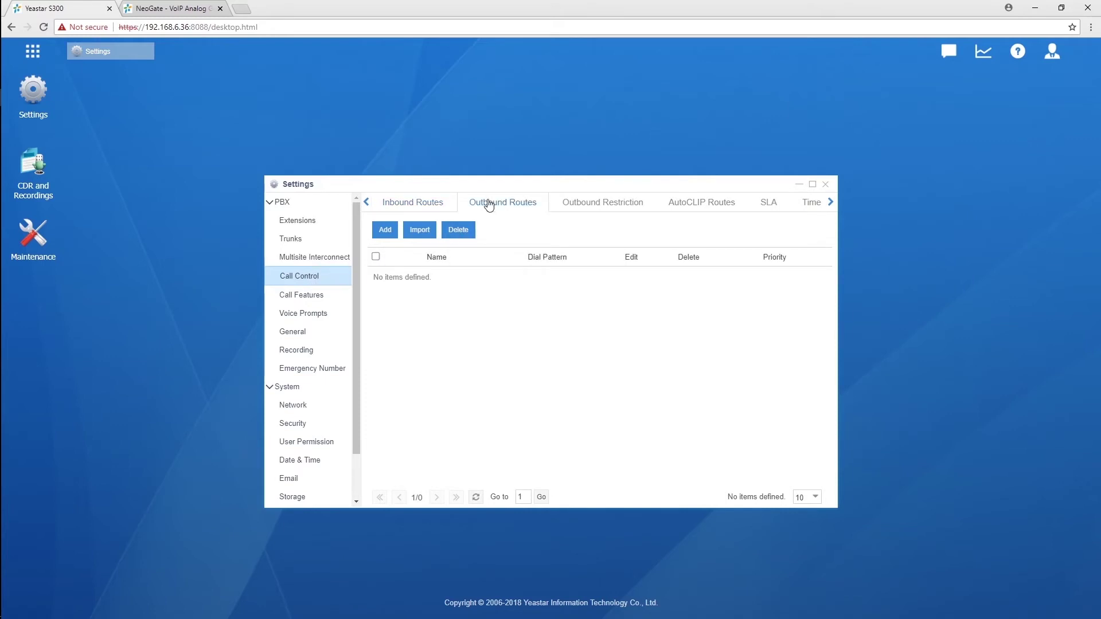
pyautogui.click(388, 231)
pyautogui.click(440, 234)
pyautogui.write('to_TA410')
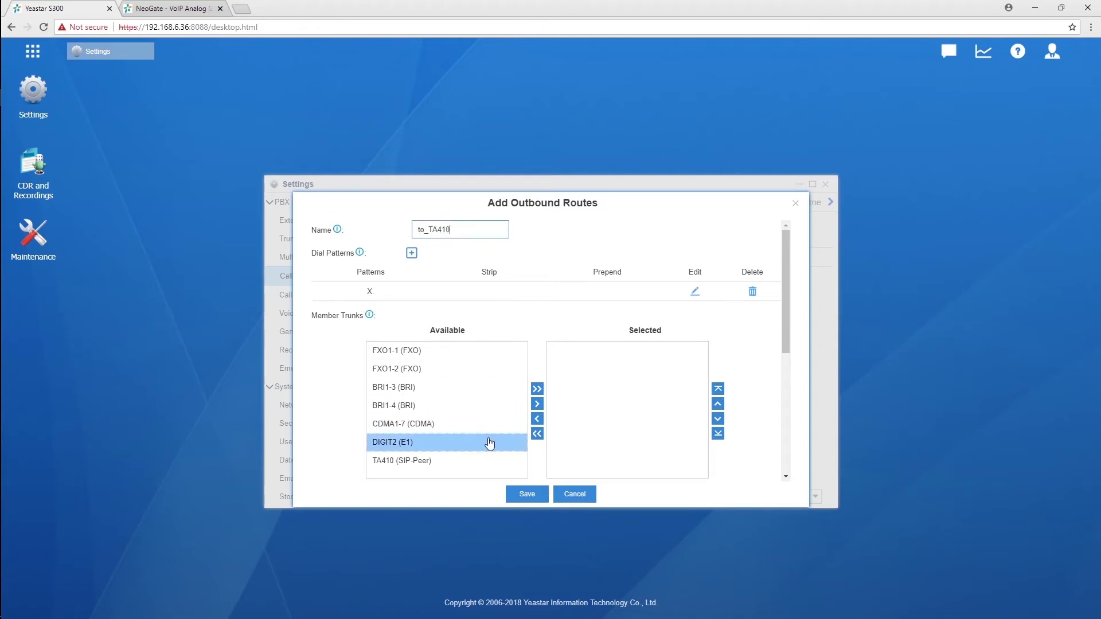
pyautogui.click(490, 459)
pyautogui.click(537, 405)
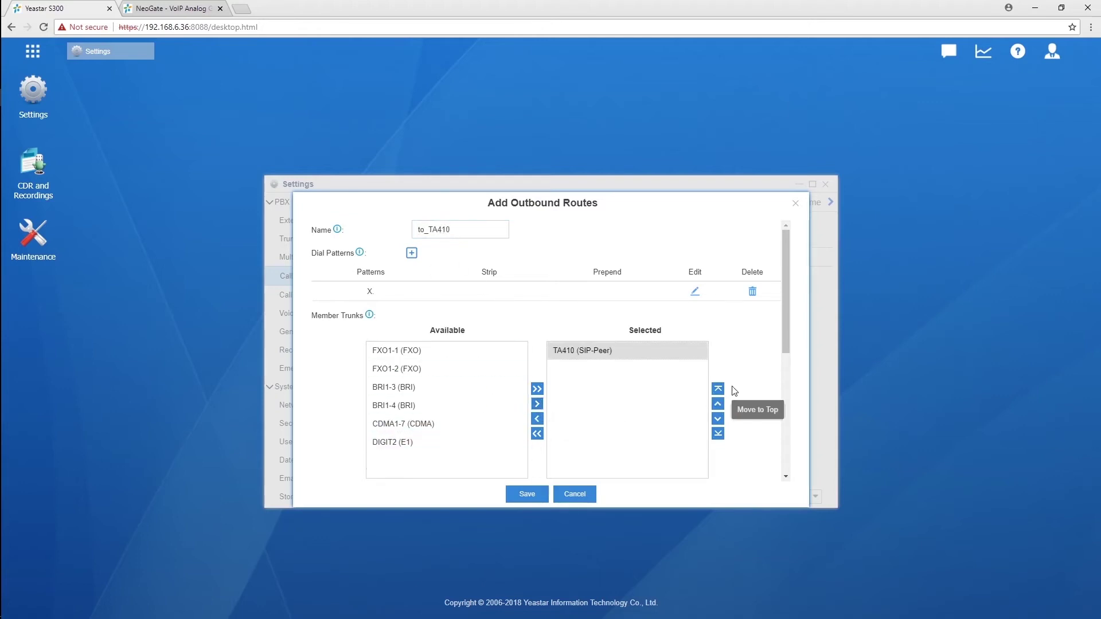
pyautogui.scroll(-3, 736, 395)
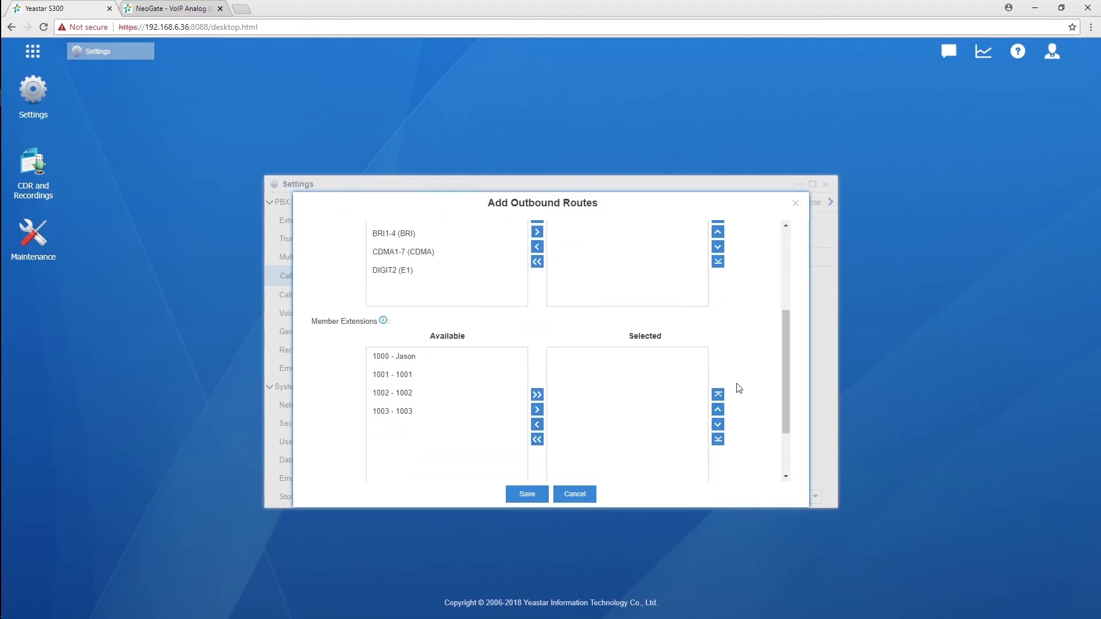
pyautogui.click(537, 394)
pyautogui.click(527, 495)
pyautogui.hotkey('ctrl', 'Tab')
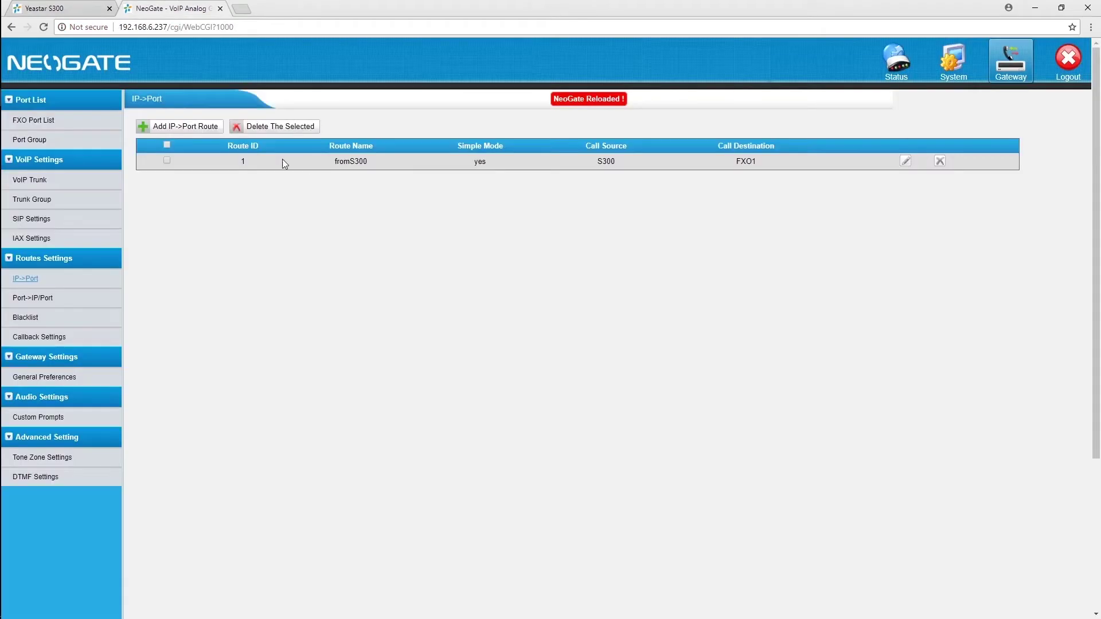
# Review the FXO1–FXO4 port list, then go to the Port Group settings
pyautogui.click(85, 130)
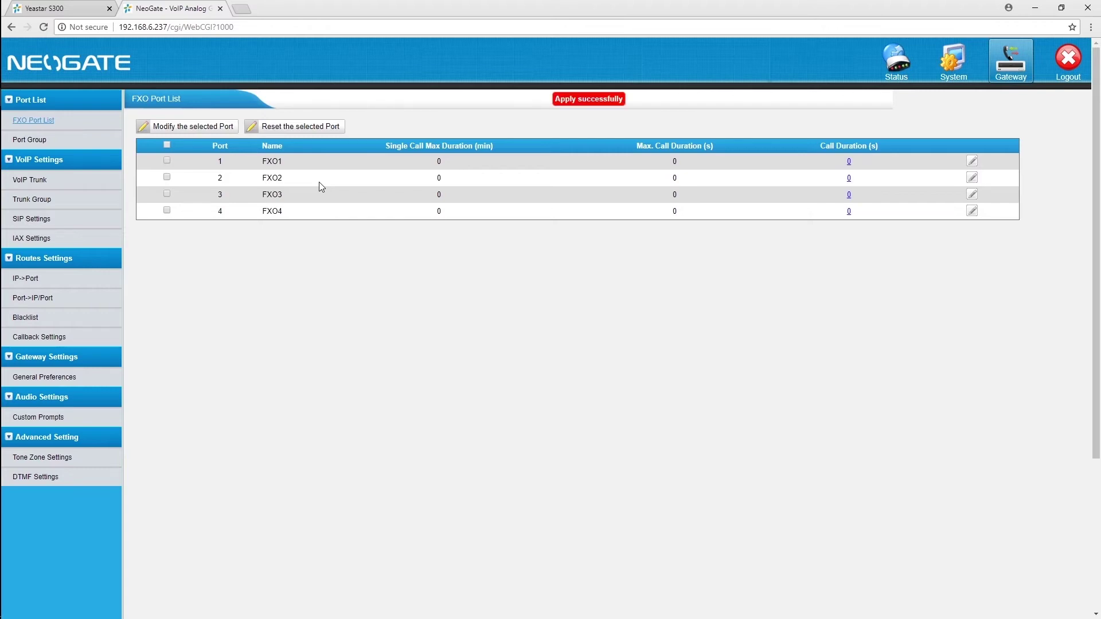
pyautogui.click(64, 142)
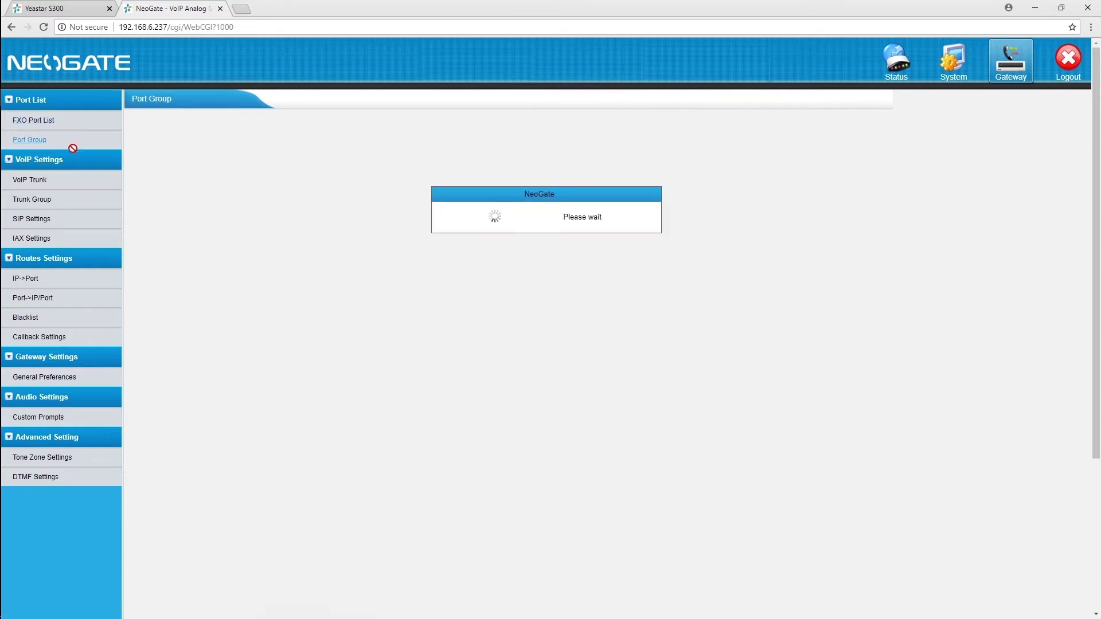
# Create round-robin port group forS300 with all four FXO ports, save and apply
pyautogui.click(200, 130)
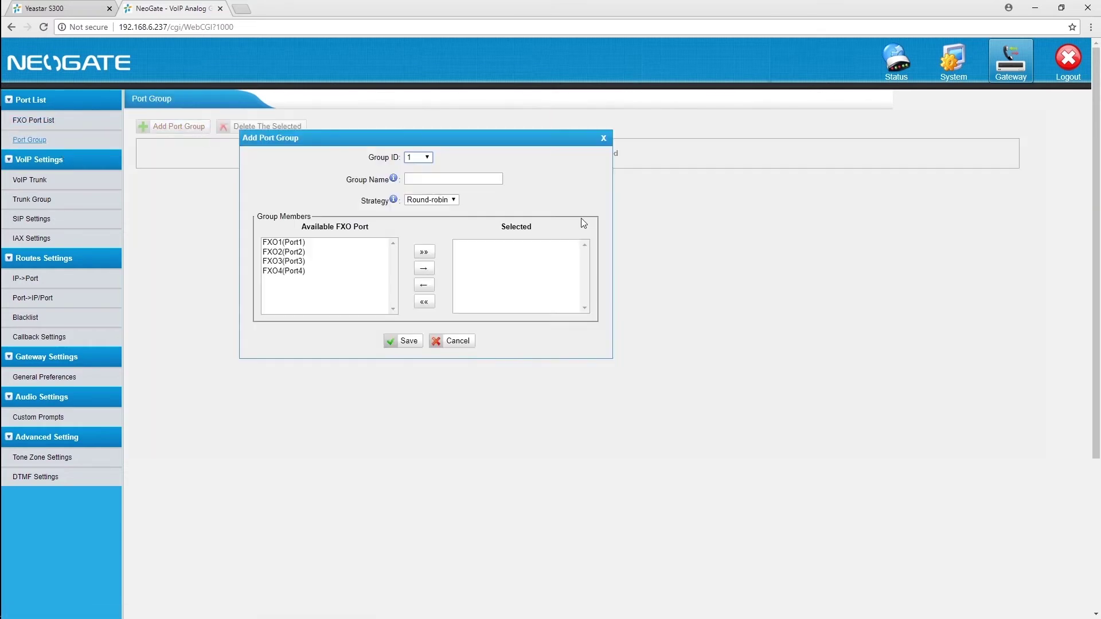
pyautogui.click(424, 252)
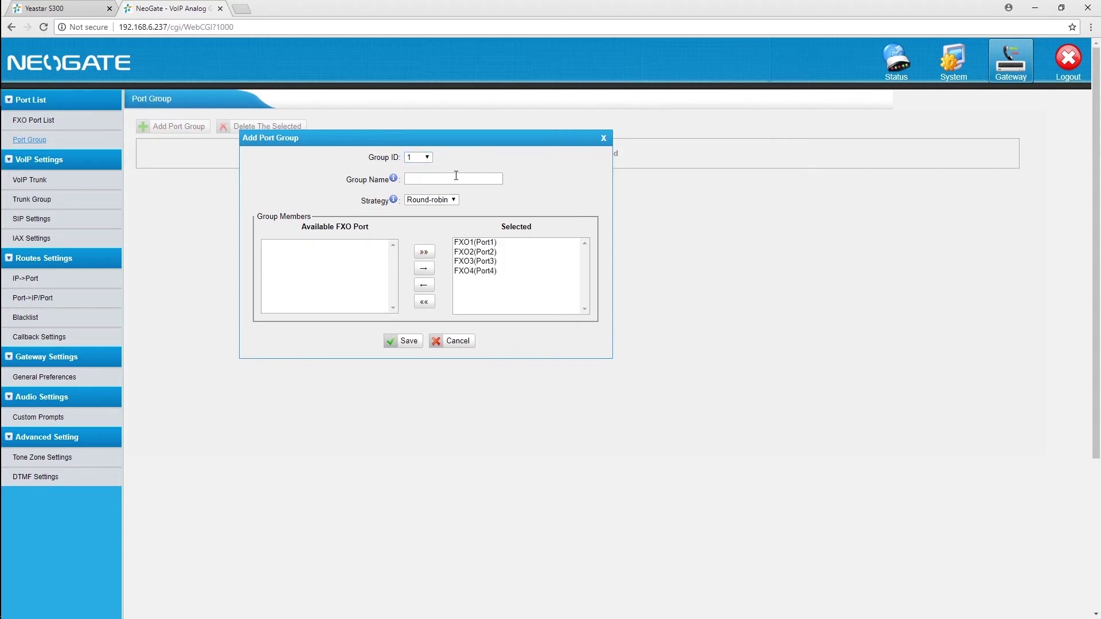
pyautogui.click(456, 178)
pyautogui.write('forS300')
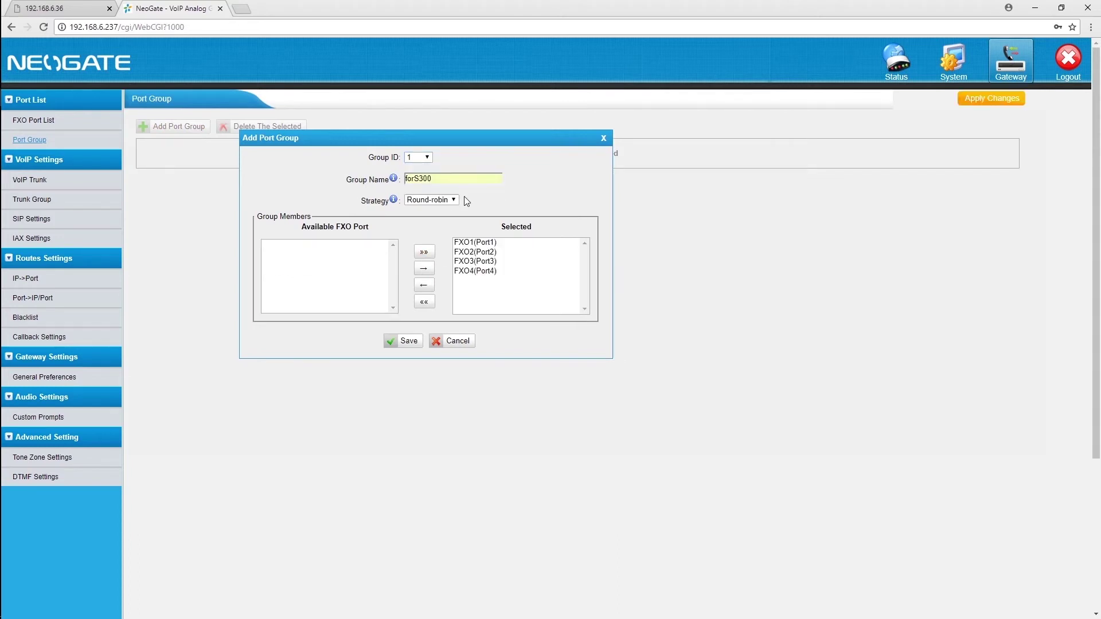
pyautogui.click(452, 200)
pyautogui.click(409, 341)
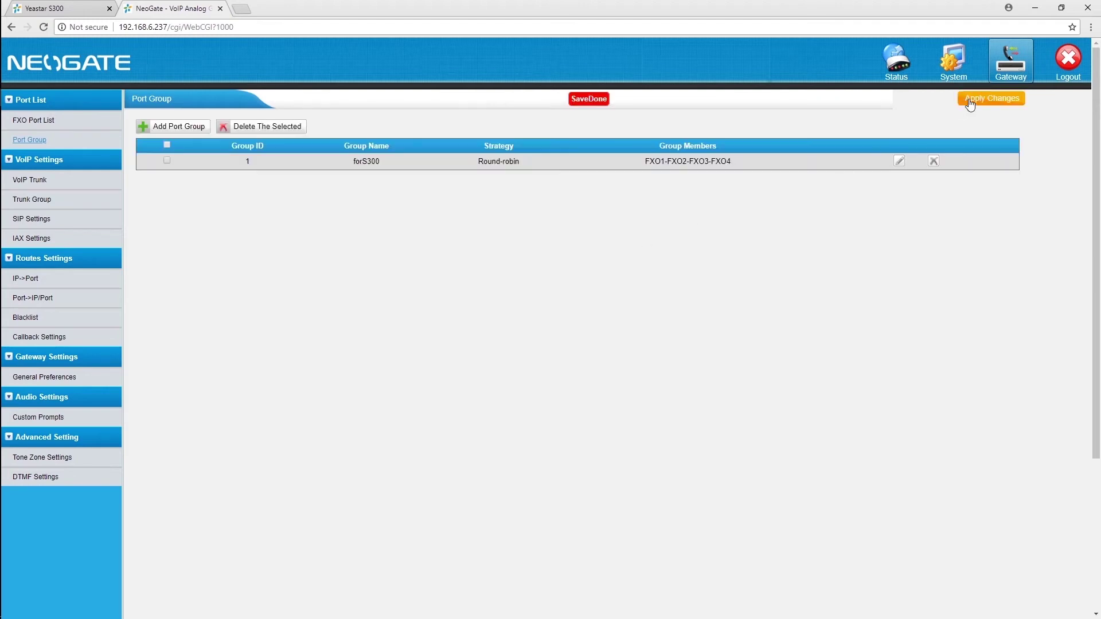
pyautogui.click(970, 103)
# Add an IP->Port route named fromS300 to port group forS300 and try saving it
pyautogui.click(78, 278)
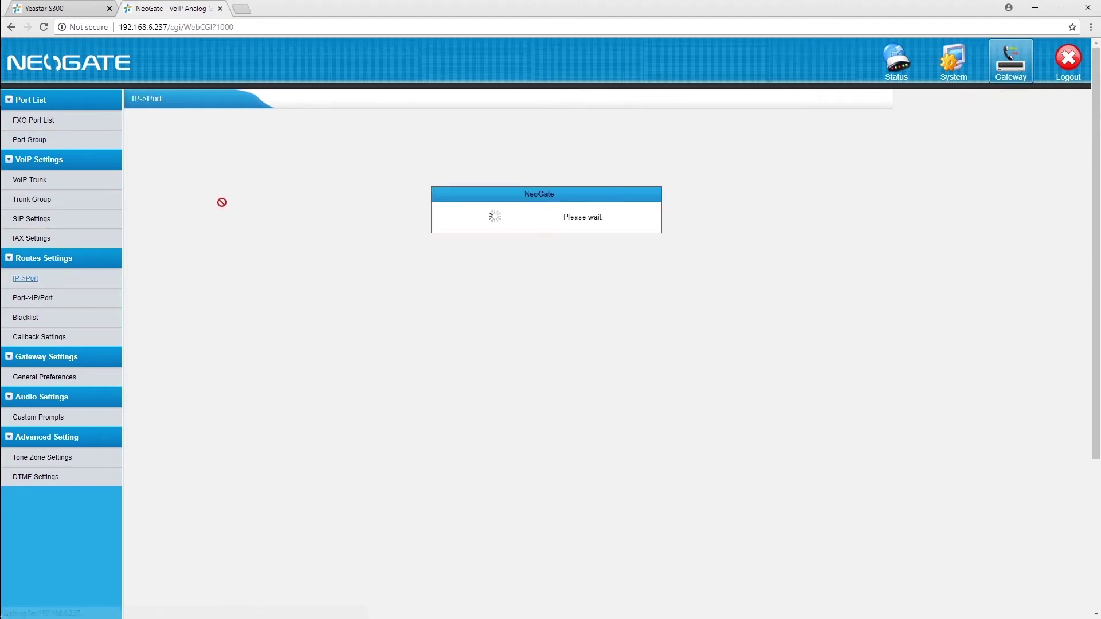
pyautogui.click(196, 126)
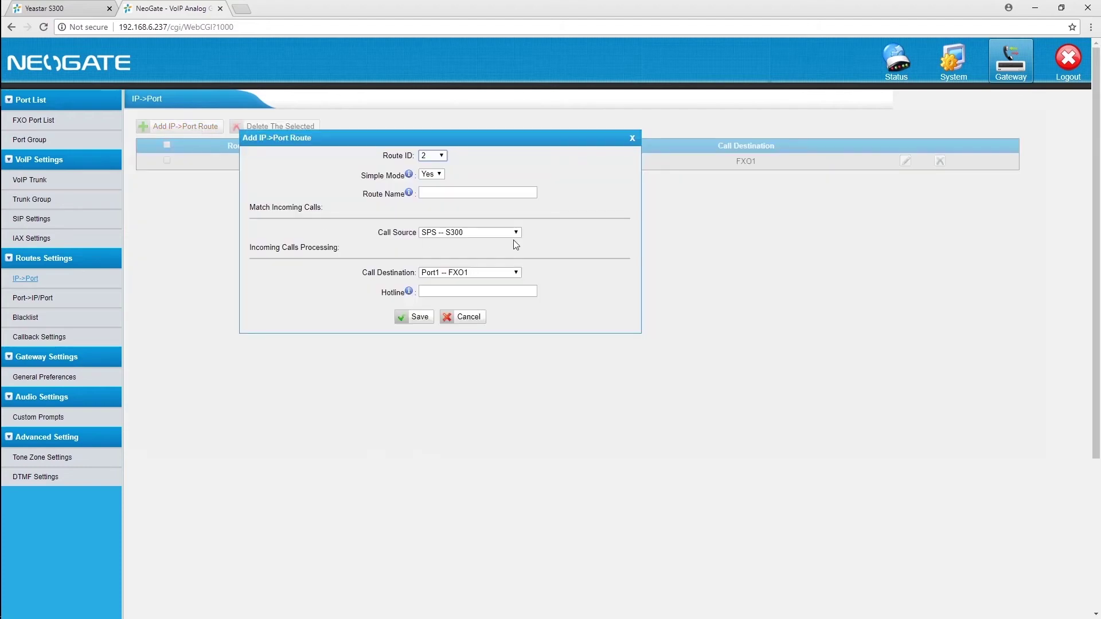
pyautogui.click(523, 272)
pyautogui.click(500, 324)
pyautogui.click(509, 194)
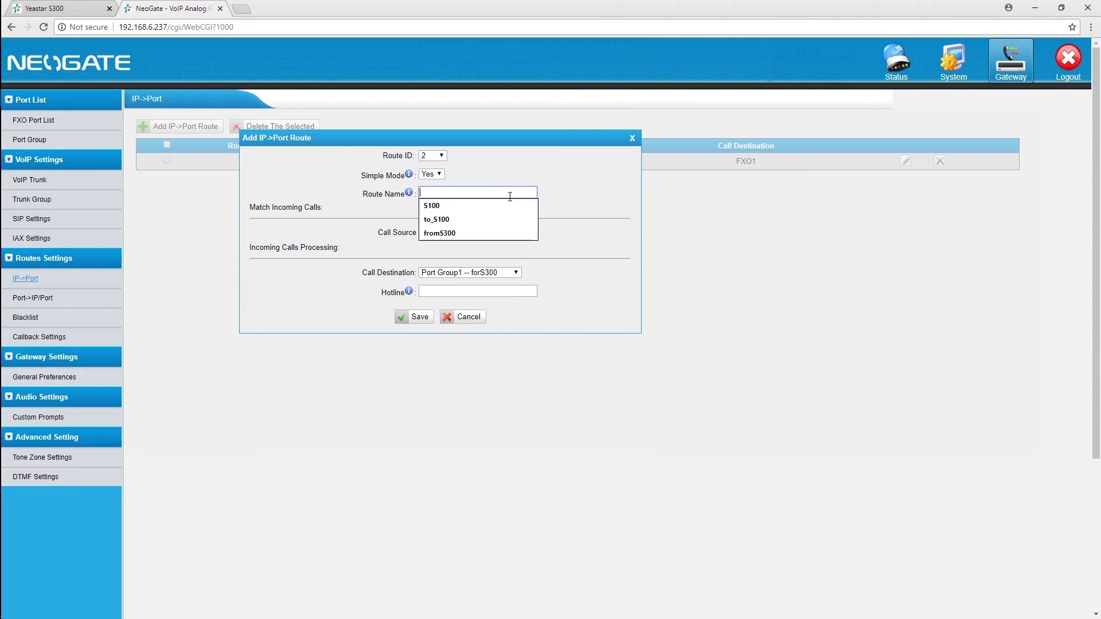
pyautogui.click(489, 233)
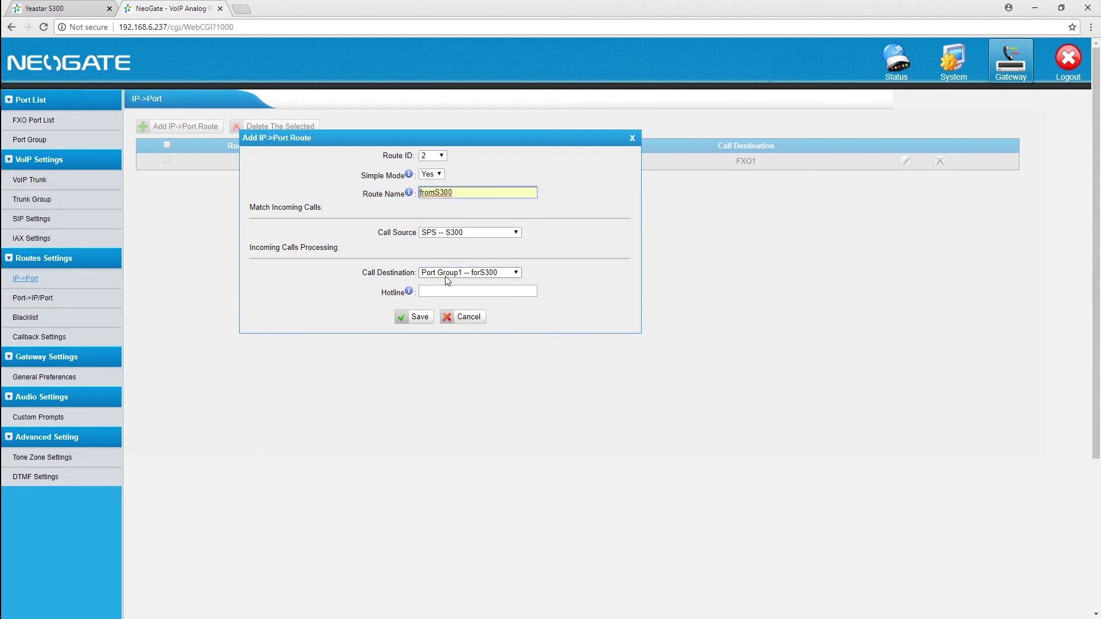
pyautogui.click(423, 320)
# Toggle Simple Mode off and back on, rename the route fromS300_1, and save
pyautogui.click(440, 174)
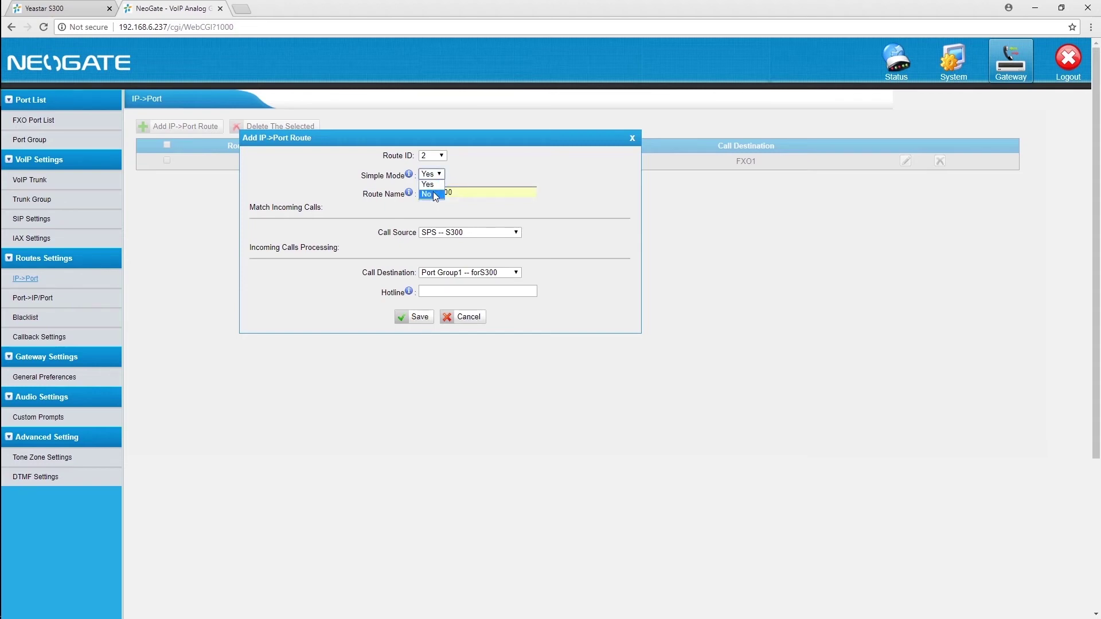
pyautogui.click(432, 194)
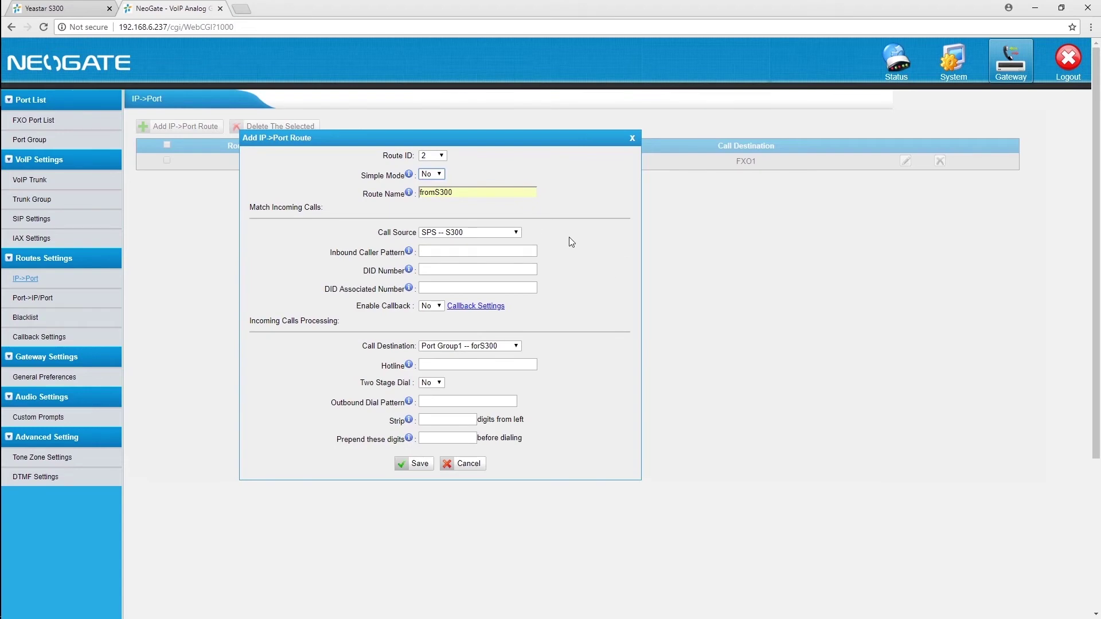
pyautogui.click(442, 174)
pyautogui.click(441, 191)
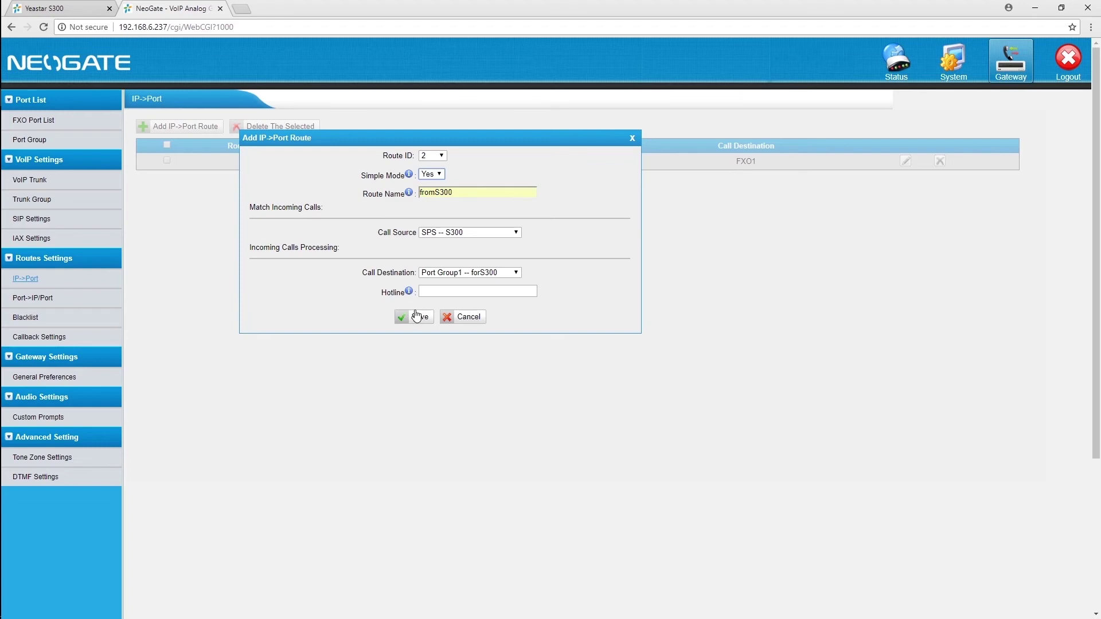
pyautogui.click(500, 194)
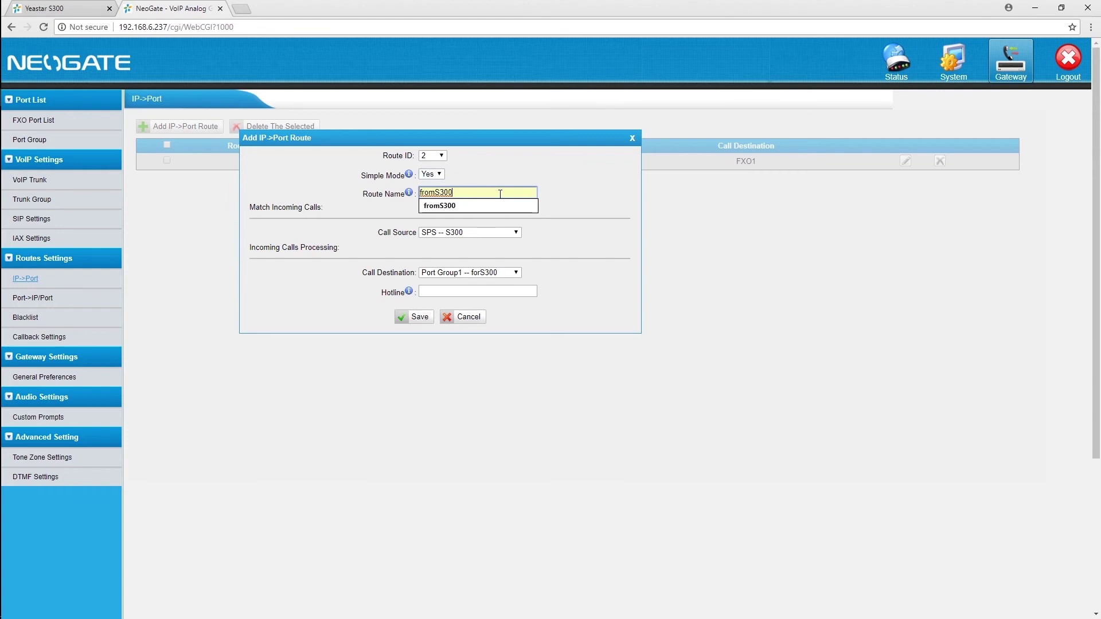
pyautogui.write('_1')
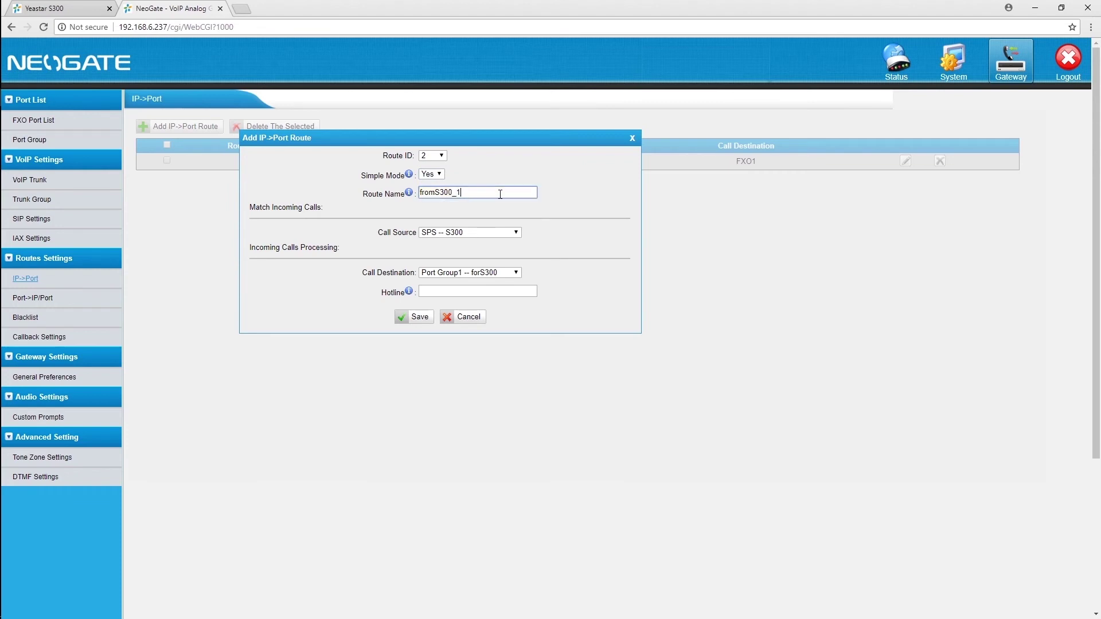
pyautogui.click(425, 318)
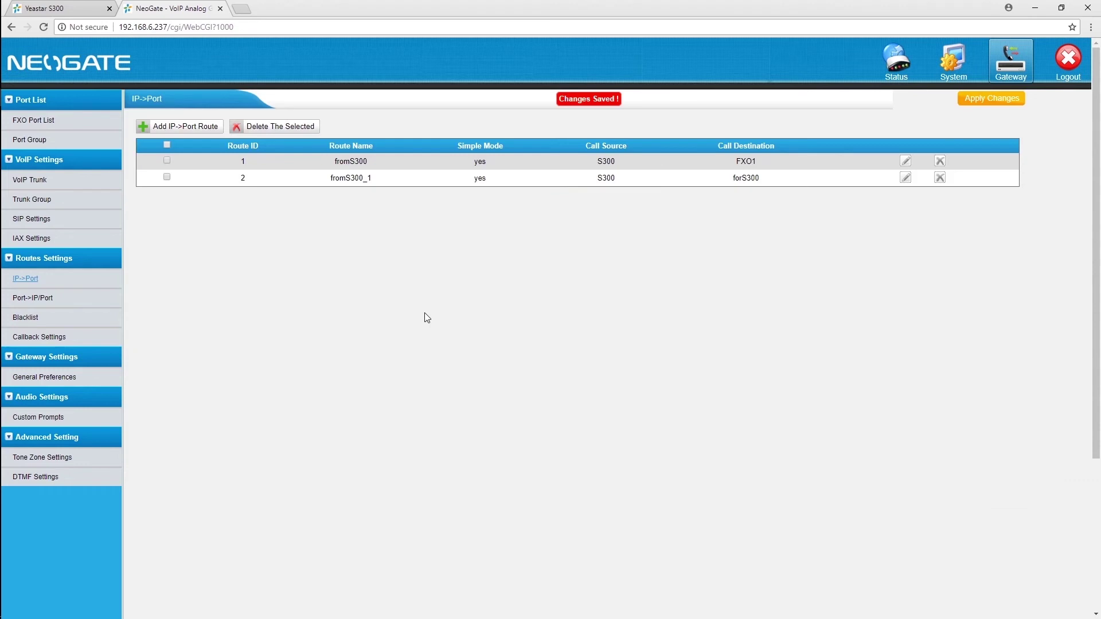
# Apply the saved IP->Port routes, then go to the Port->IP/Port routes page
pyautogui.click(1017, 99)
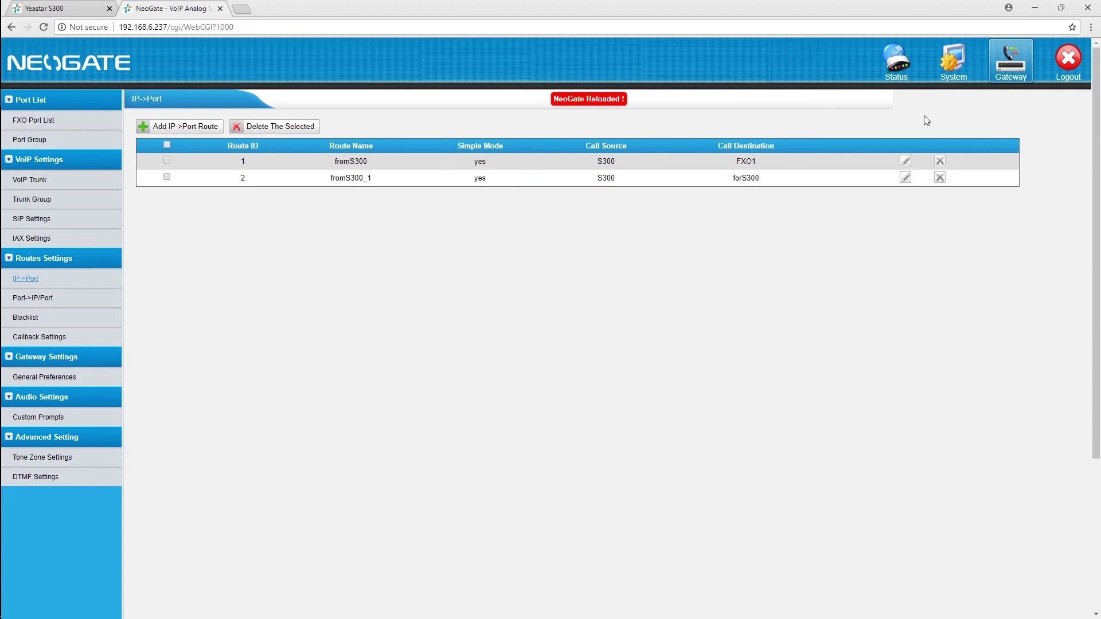
pyautogui.click(100, 302)
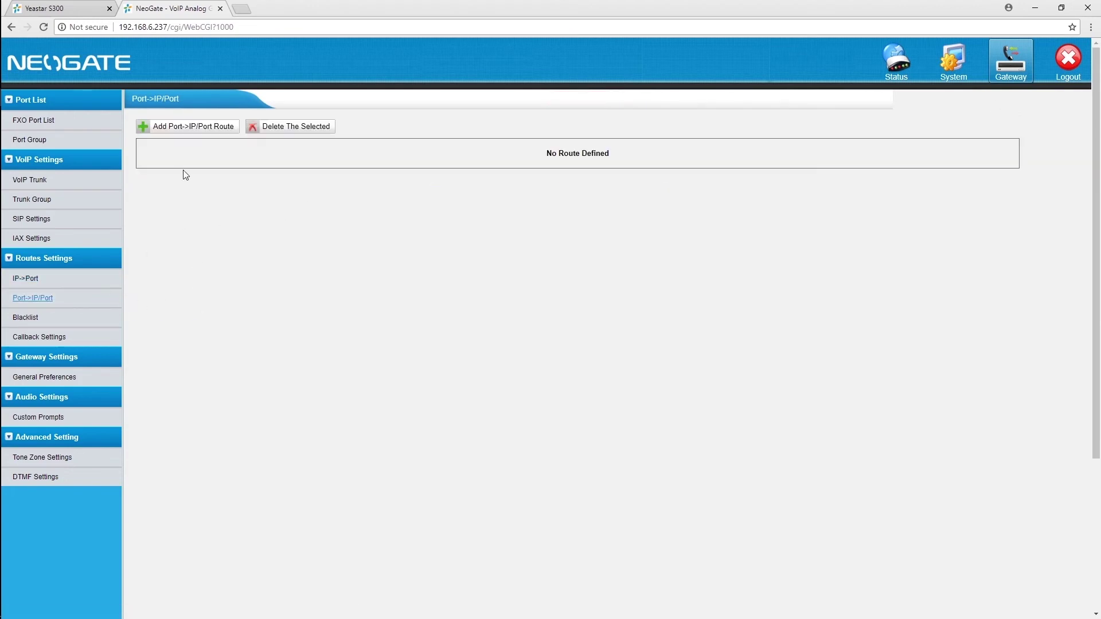
# Add Port->IP/Port route toS300 with source Port Group1 forS300 and hotline 999
pyautogui.click(193, 127)
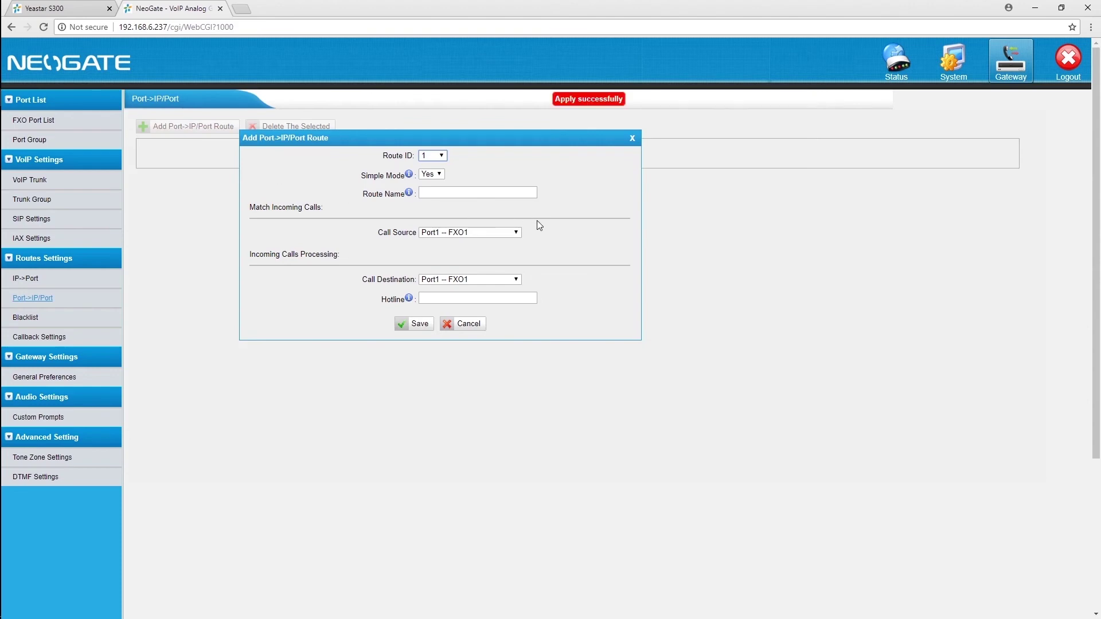
pyautogui.click(514, 232)
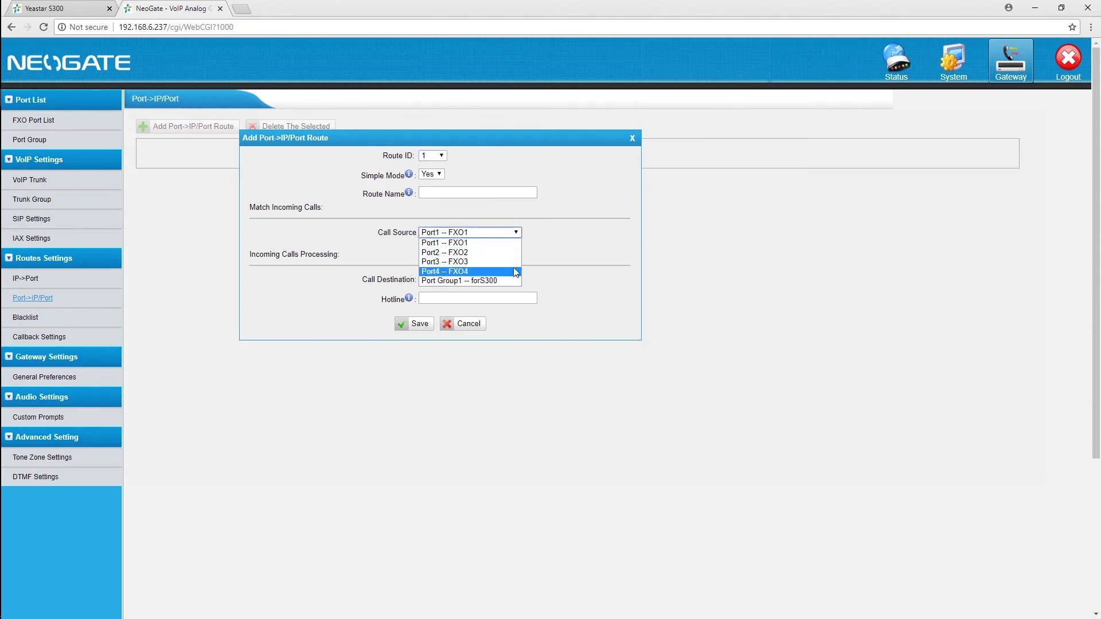
pyautogui.click(514, 280)
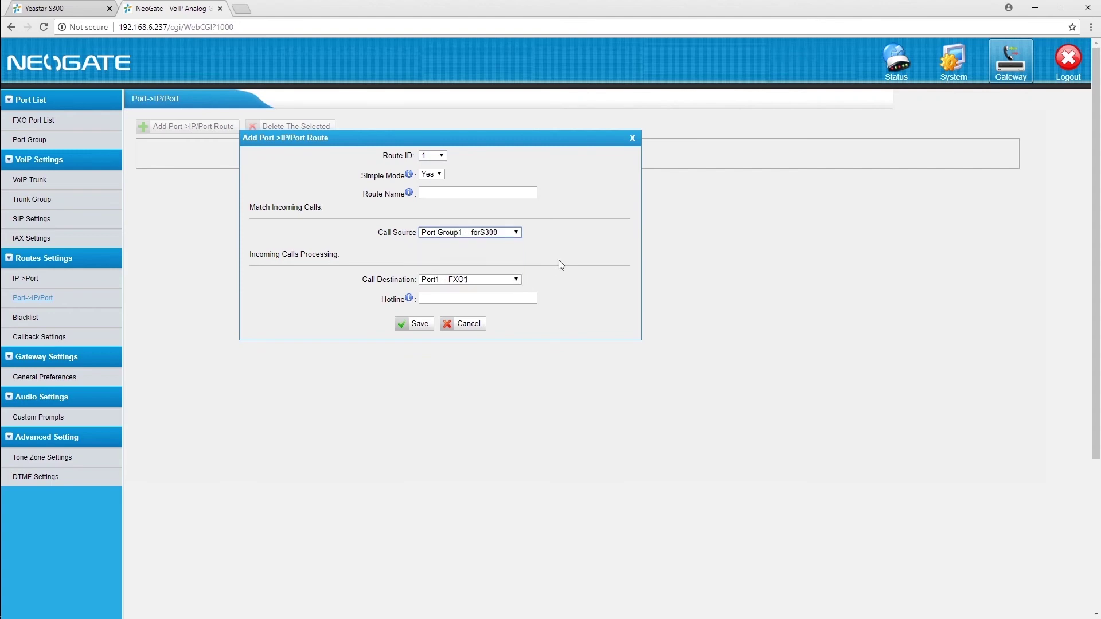
pyautogui.click(529, 194)
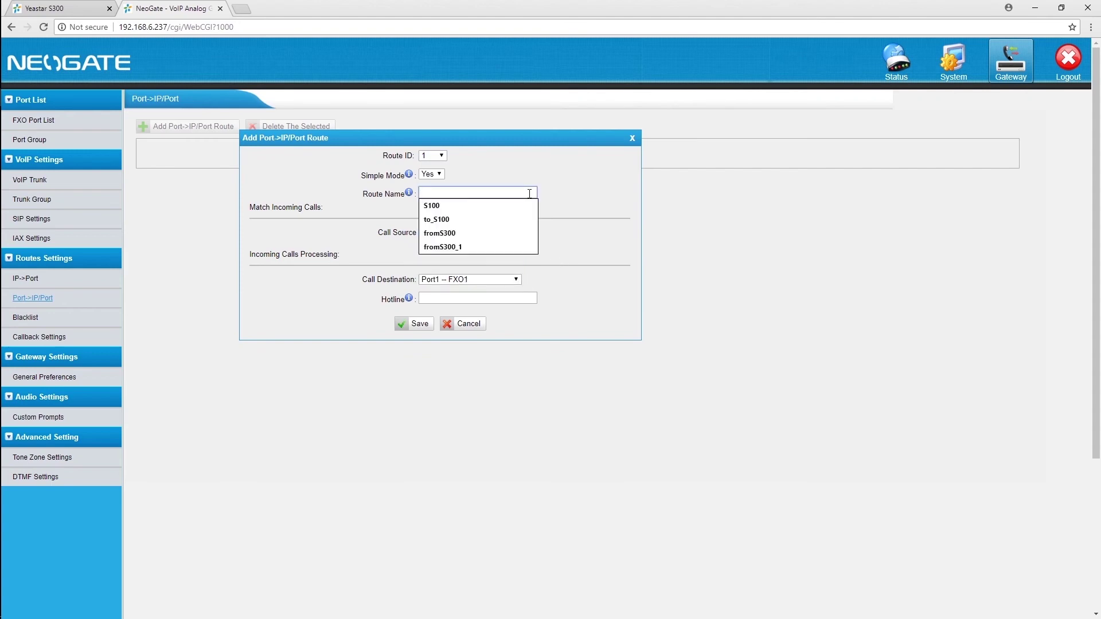
pyautogui.write('toS300')
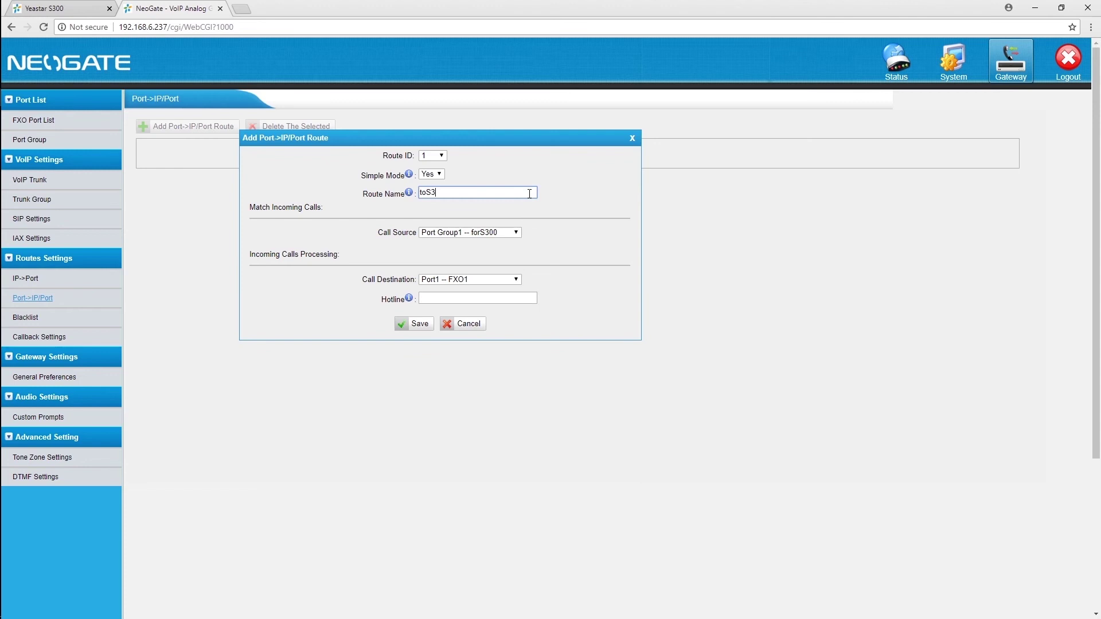
pyautogui.click(513, 297)
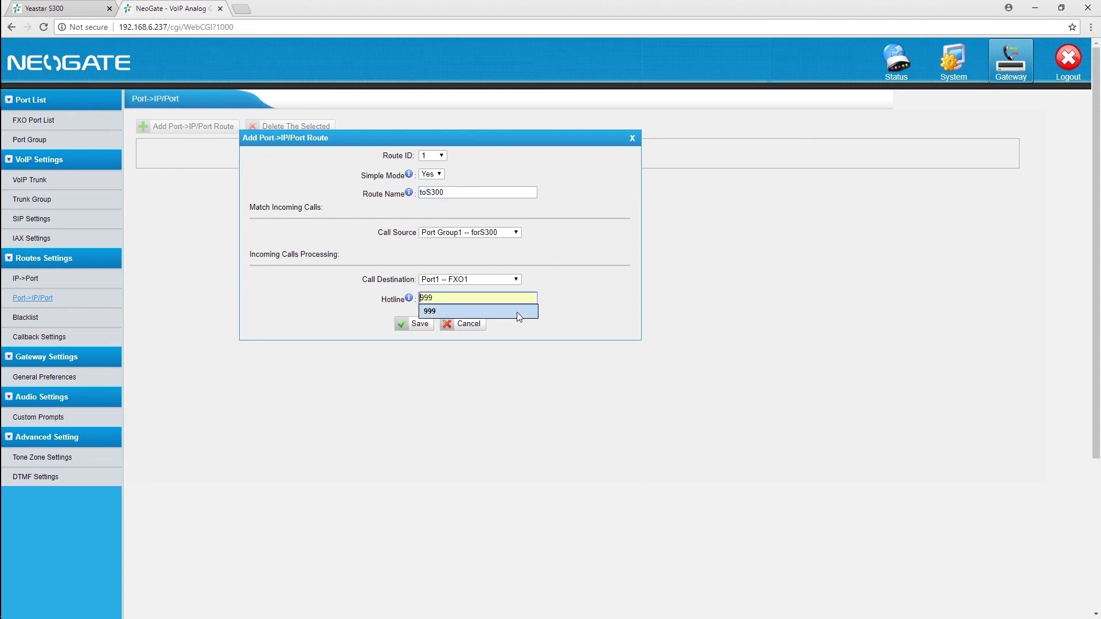
pyautogui.click(517, 313)
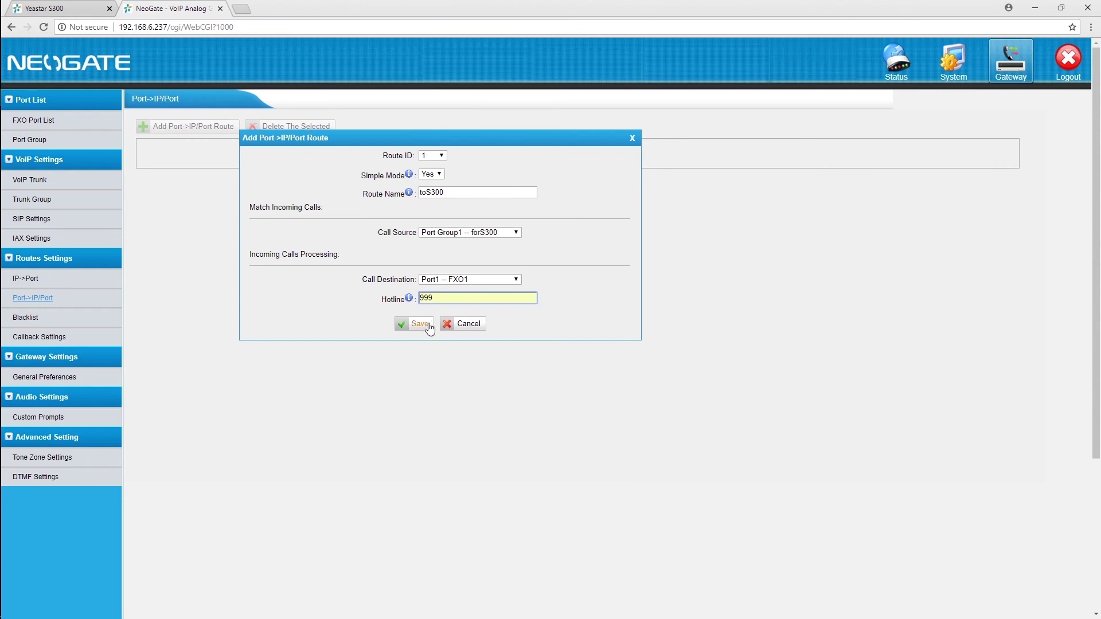
pyautogui.click(515, 281)
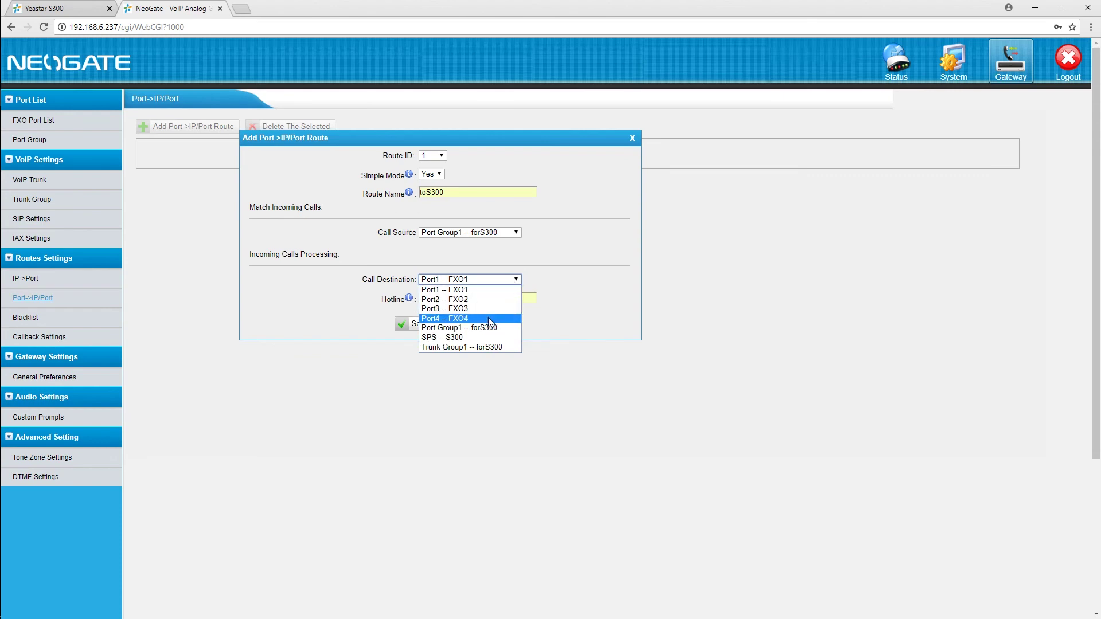
# Pick the toS300 call destination, then start an S300 inbound route with DID 999 named 'from…'
pyautogui.click(481, 337)
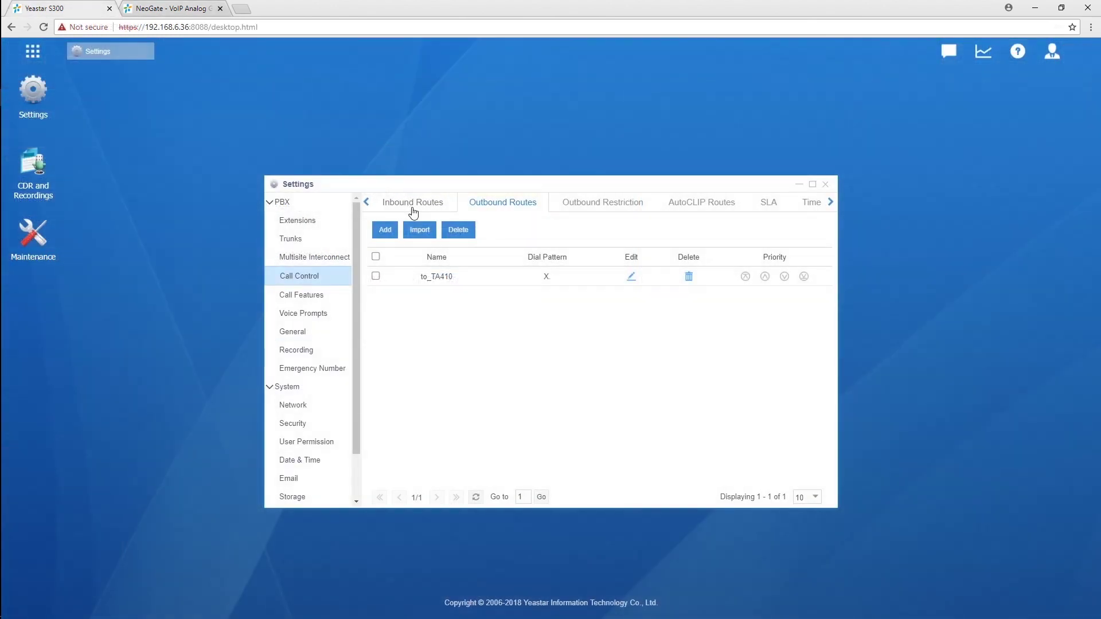
pyautogui.click(414, 211)
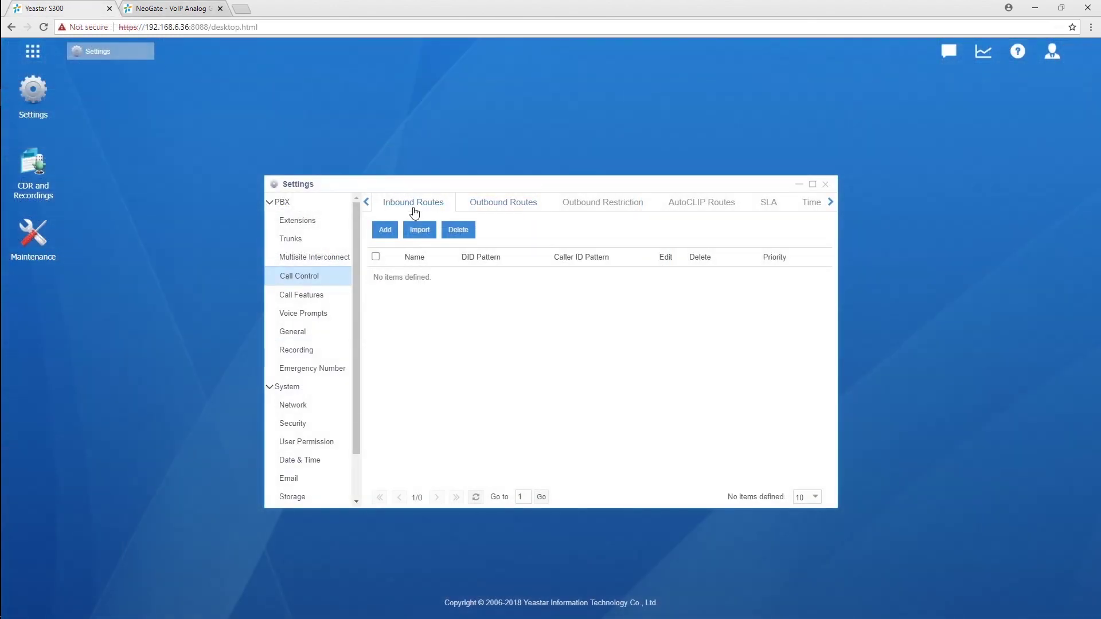
pyautogui.click(385, 230)
pyautogui.click(450, 250)
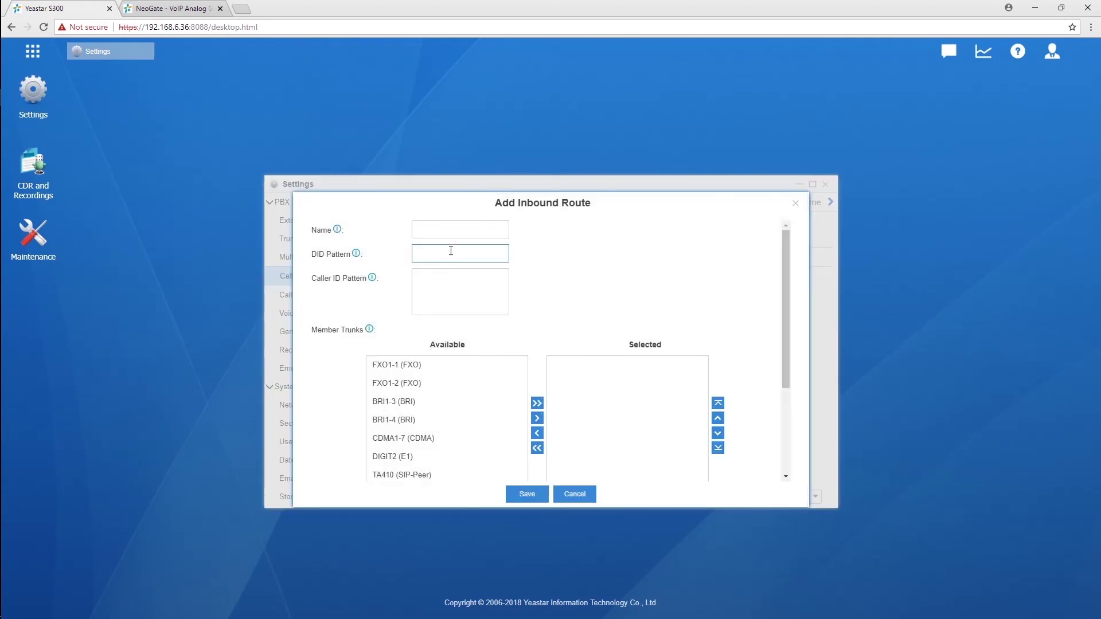
pyautogui.write('999')
pyautogui.click(489, 232)
pyautogui.write('from')
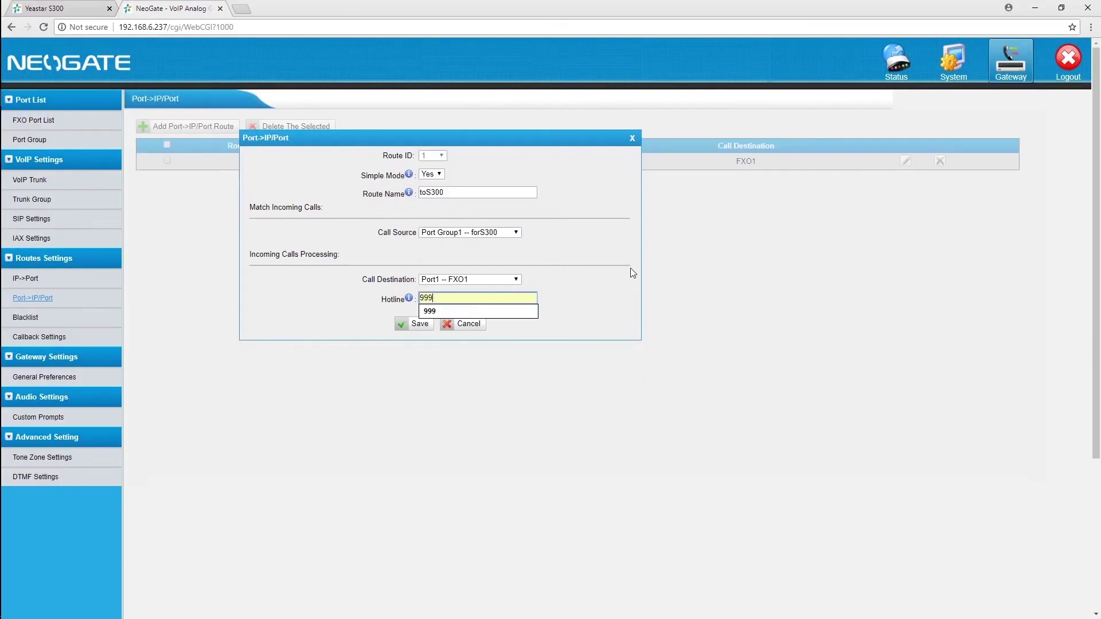
# Clear the toS300 hotline and save that route on the NeoGate
pyautogui.press('BackSpace')
pyautogui.press('BackSpace')
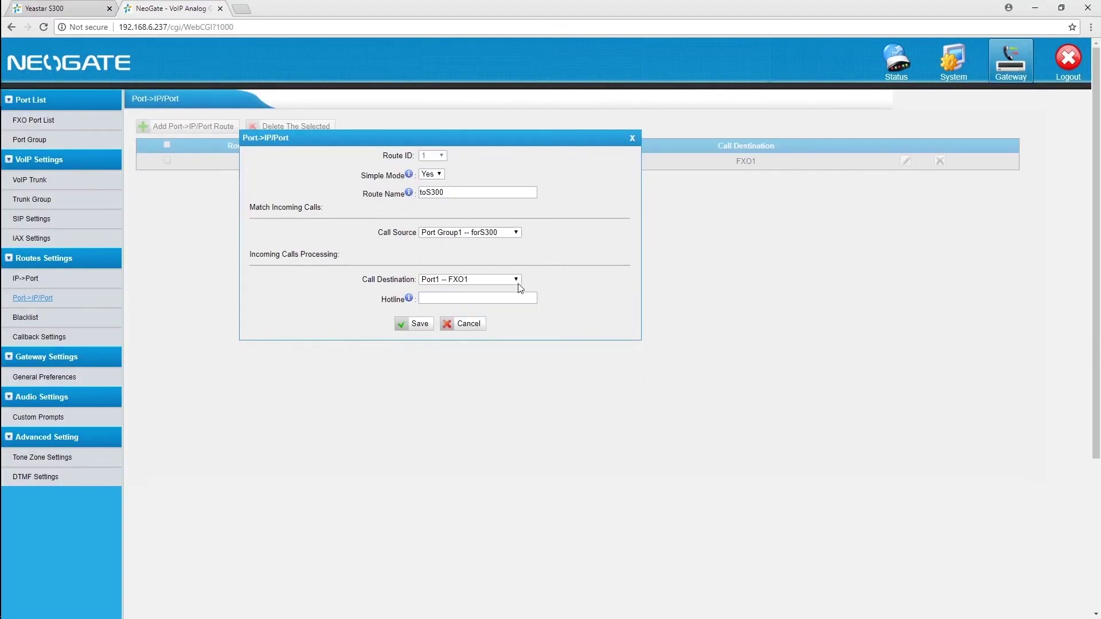
pyautogui.click(429, 325)
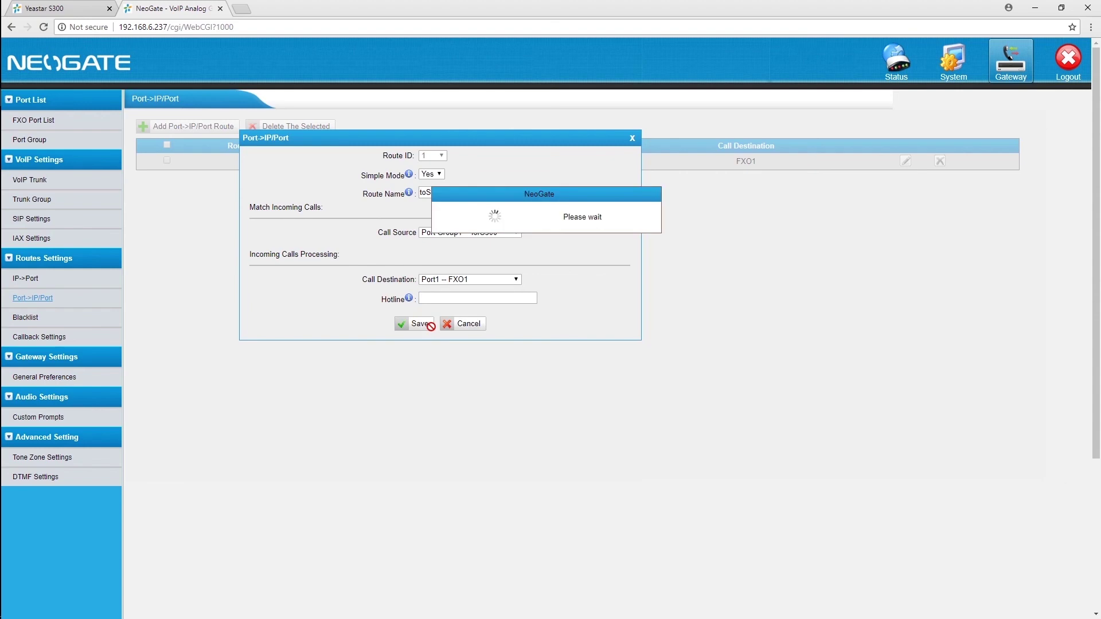
pyautogui.click(74, 7)
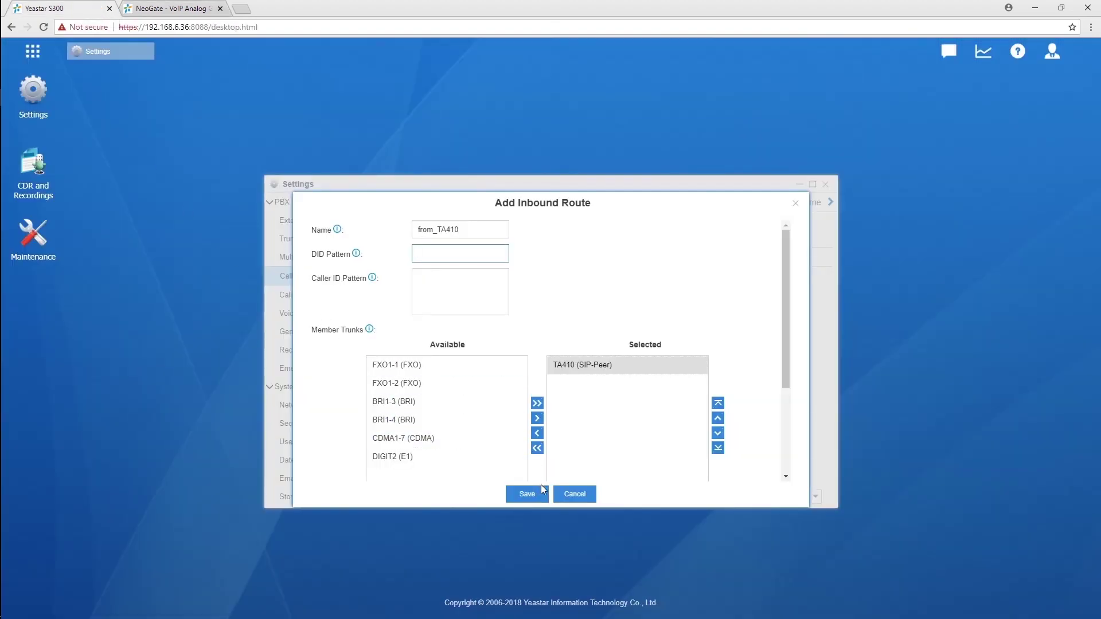
# Save the from_TA410 inbound route from the TA410 SIP-Peer trunk to IVR 6500
pyautogui.scroll(-1, 729, 411)
pyautogui.scroll(-3, 729, 411)
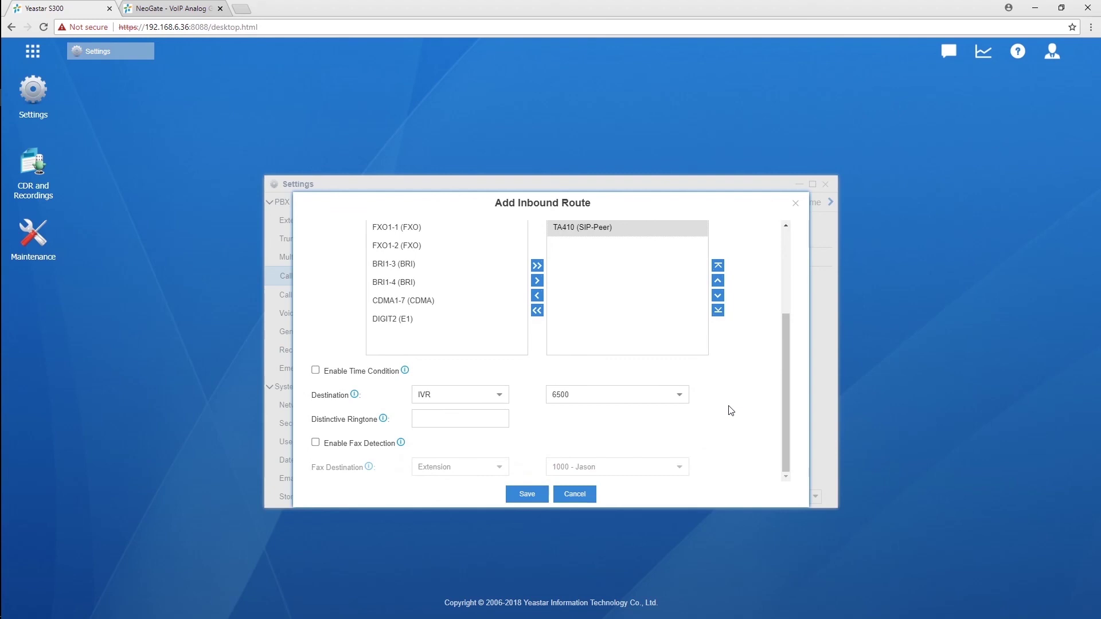
pyautogui.click(539, 494)
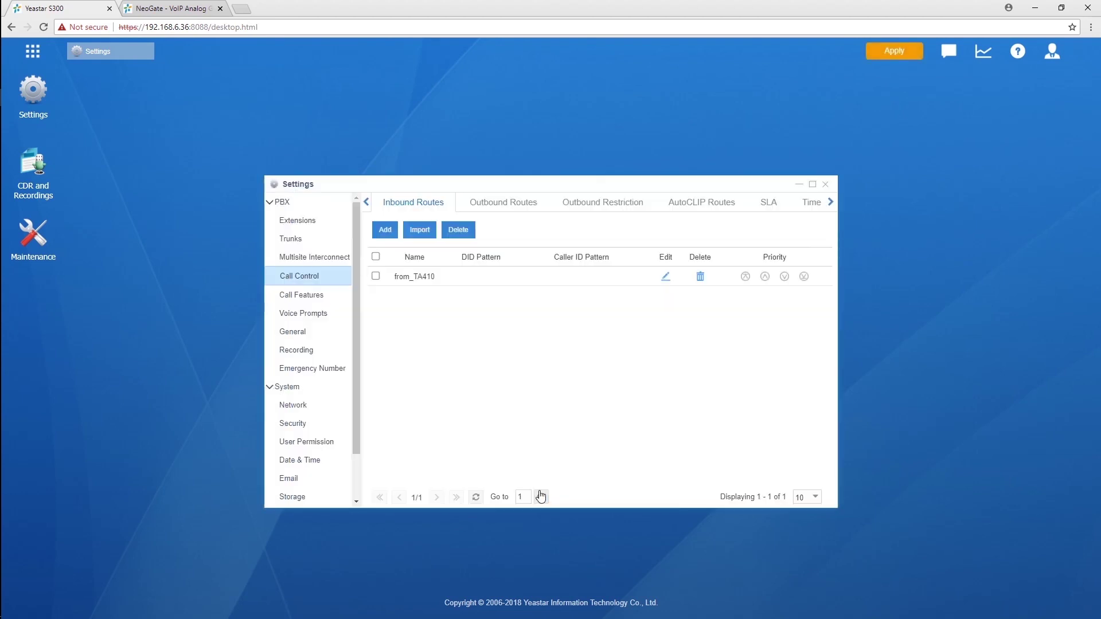
# Apply the pending inbound route changes and close the Settings window
pyautogui.click(881, 55)
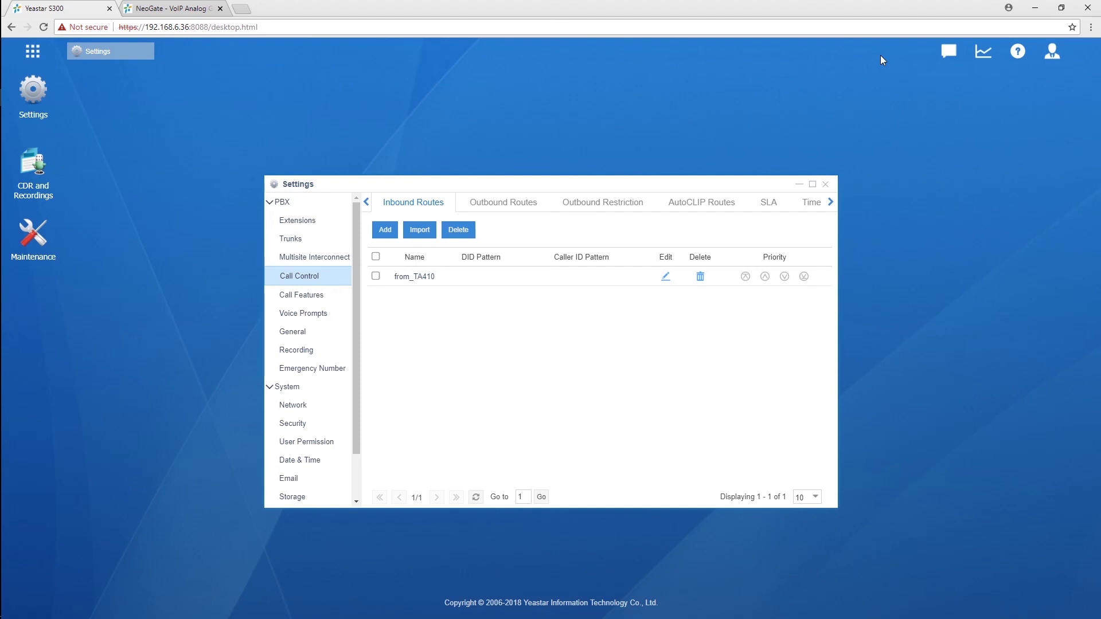
pyautogui.click(826, 185)
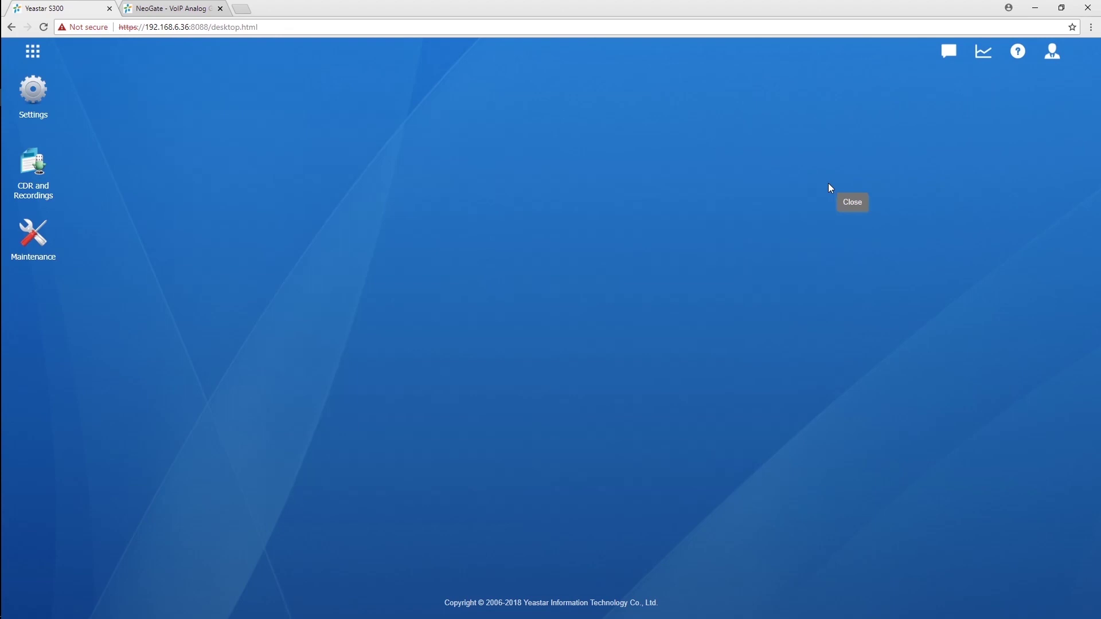